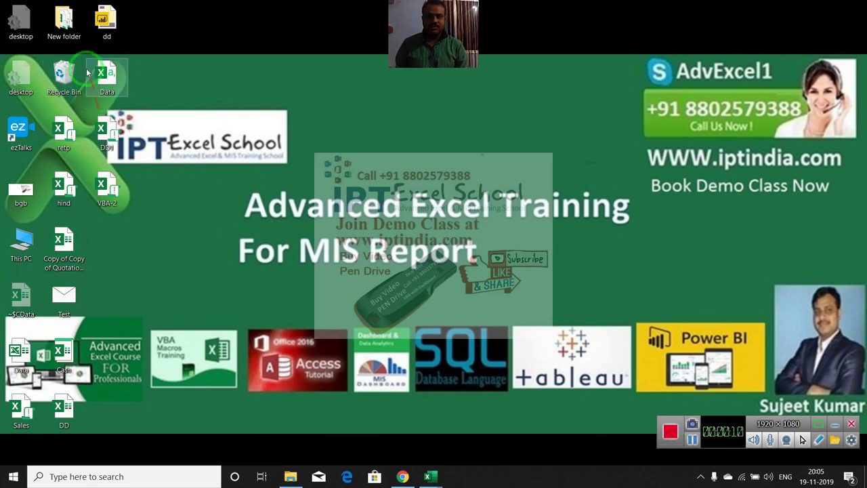
Select the Data, DDi and VBA-2 icons on the desktop and delete them.
mouse_move(87, 47)
mouse_down()
mouse_move(107, 210)
mouse_move(115, 207)
mouse_up()
key(Delete)
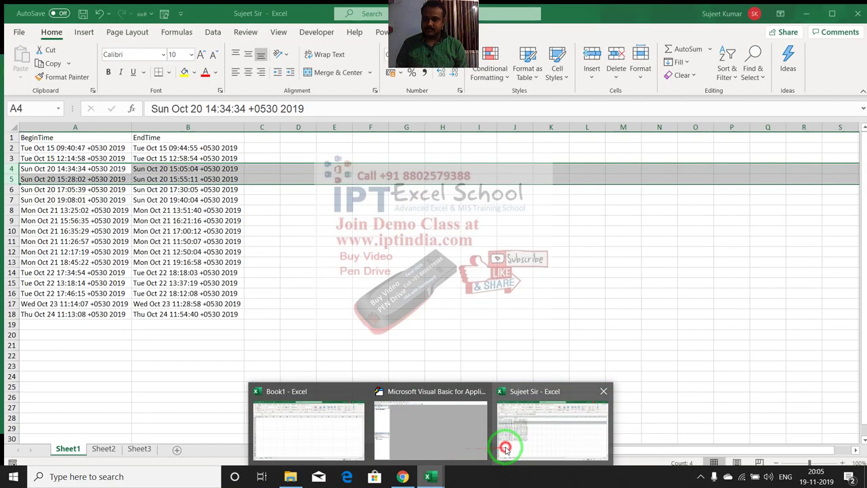
Switch to the timestamp workbook and review the BeginTime in A2 and EndTime in B2.
mouse_move(429, 476)
click(506, 449)
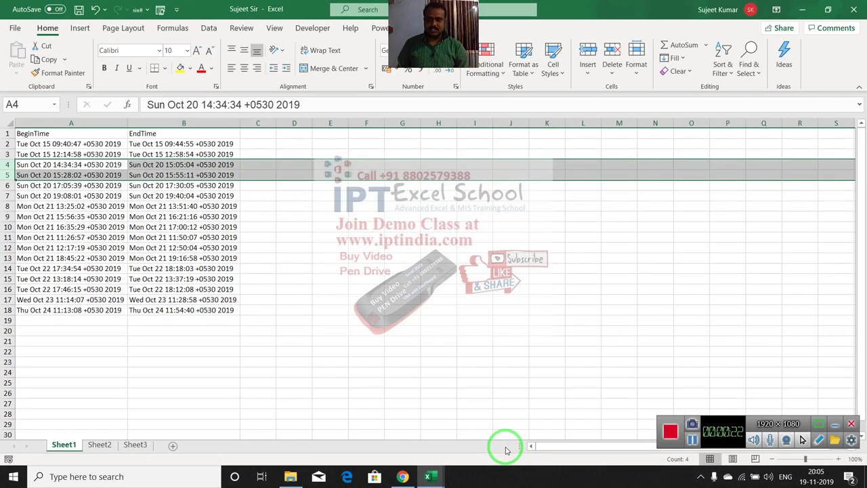
key(Up)
key(Up)
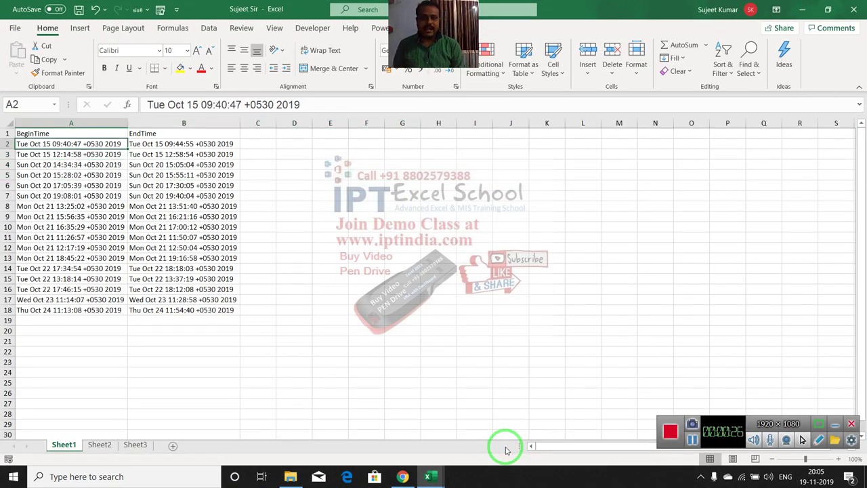
key(Right)
key(Left)
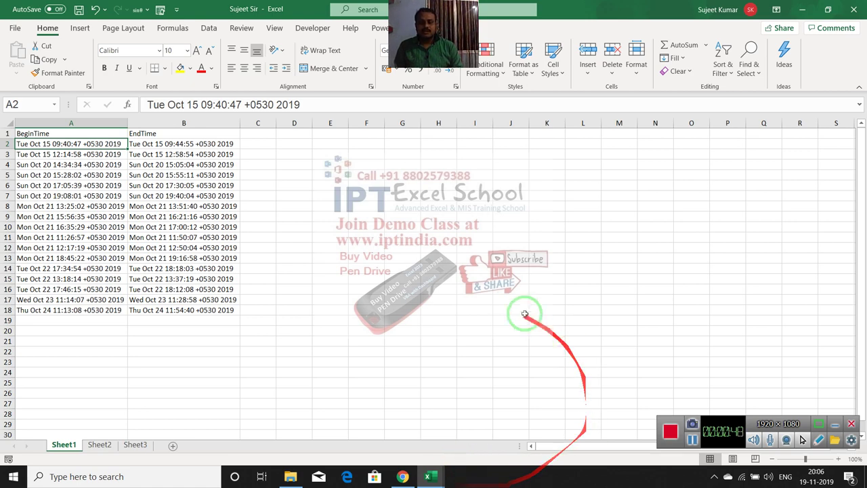
Insert a blank column B before EndTime, shifting EndTime over to column C.
click(146, 123)
key(ctrl+plus)
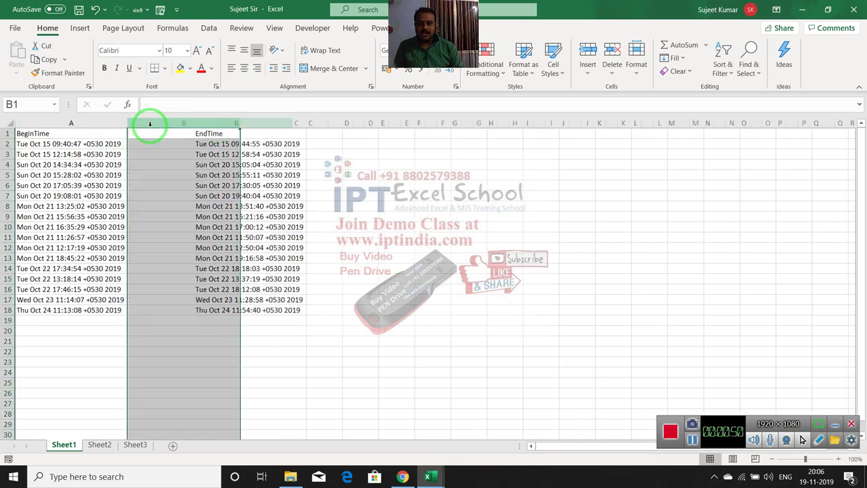
click(198, 134)
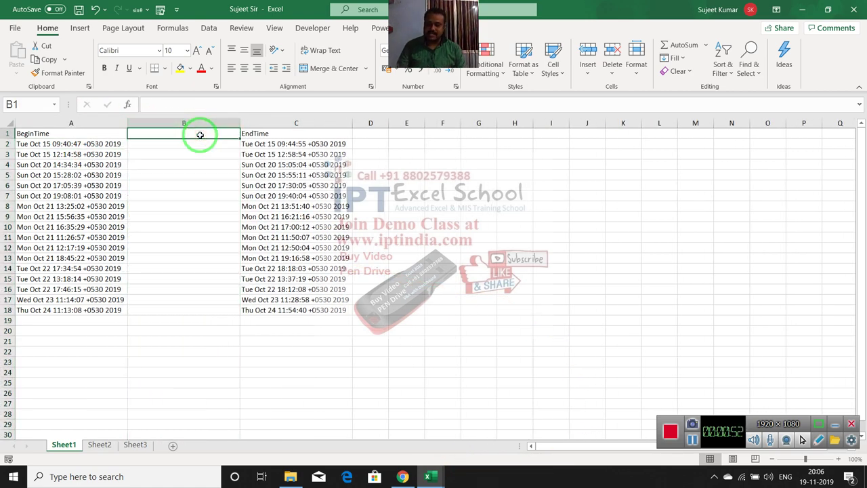
key(super+d)
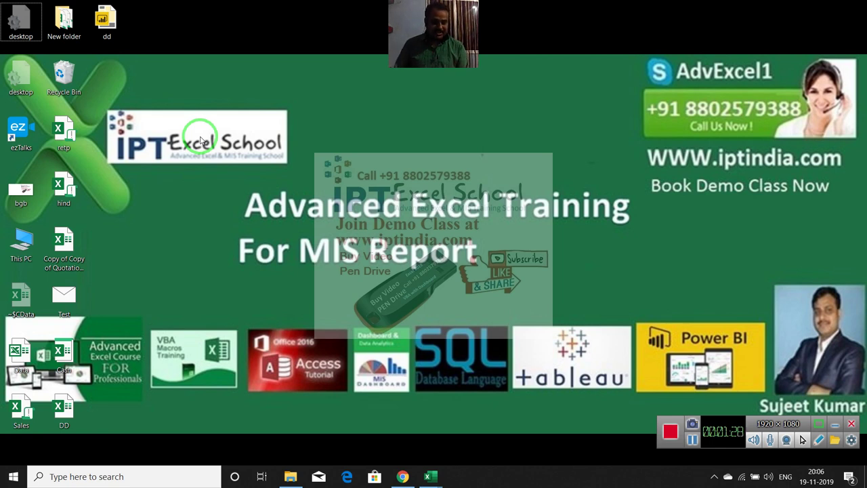
mouse_move(428, 476)
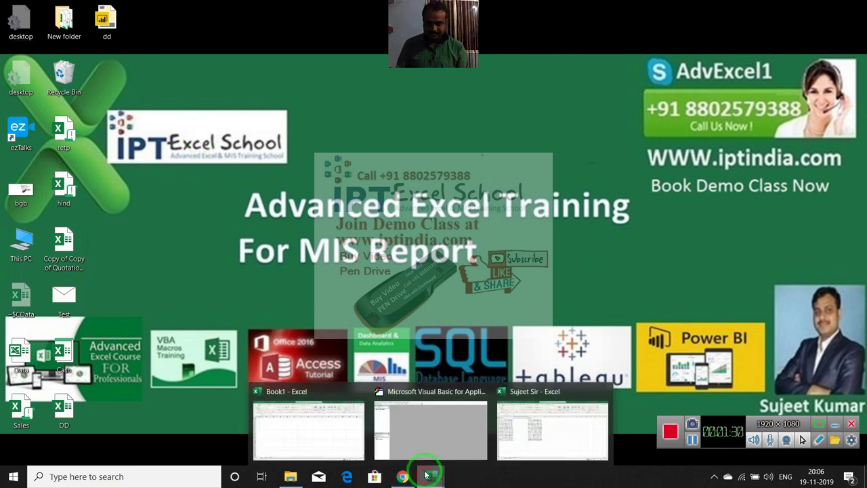
click(534, 446)
click(206, 207)
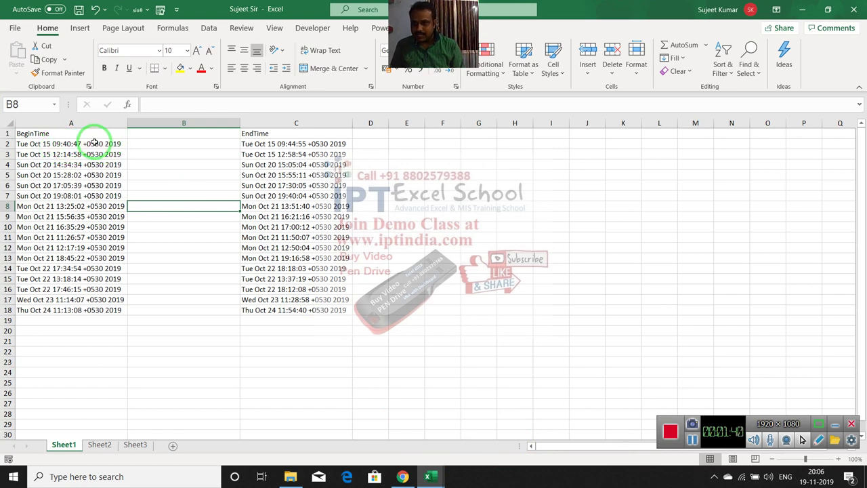
Enter a SUBSTITUTE formula in B2 that strips the offset text from A2.
click(134, 146)
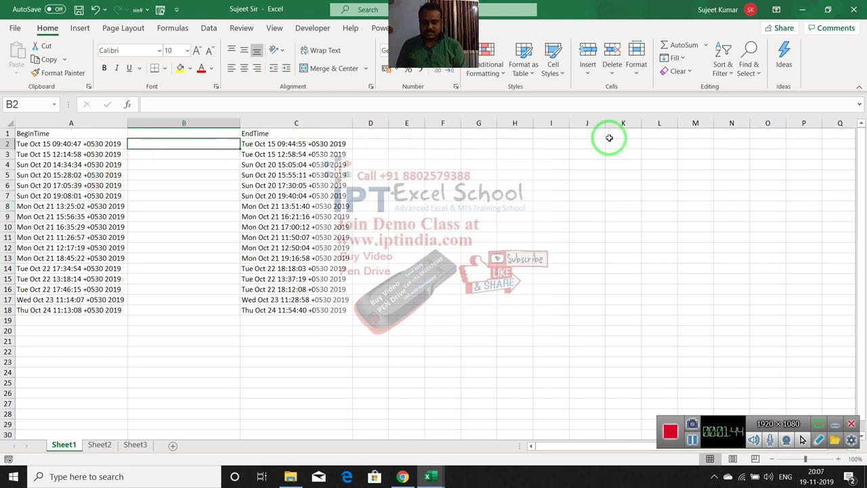
text(=)
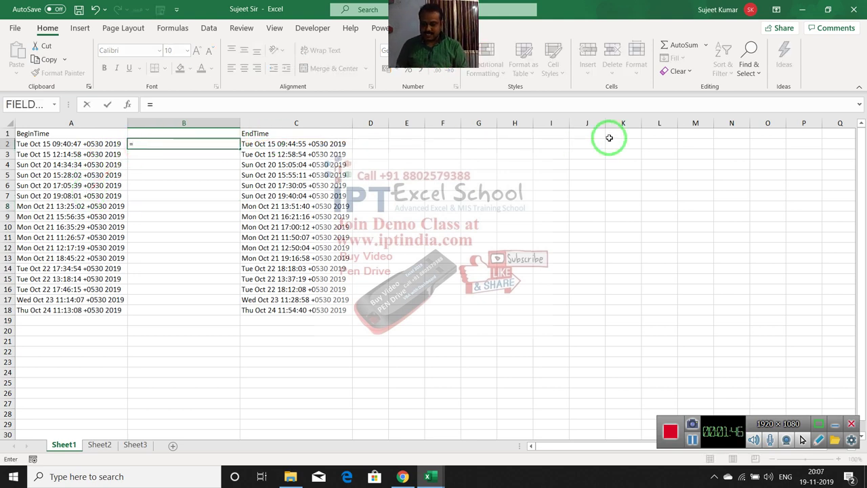
text(su)
key(Tab)
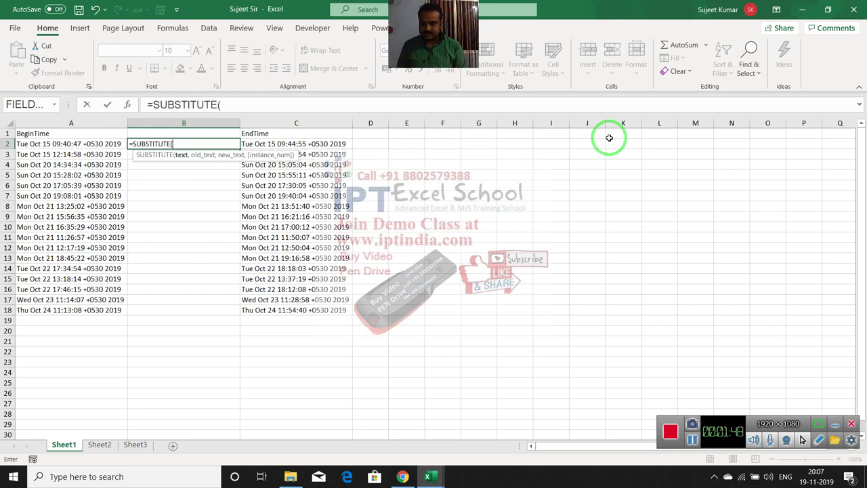
key(Left)
text(,)
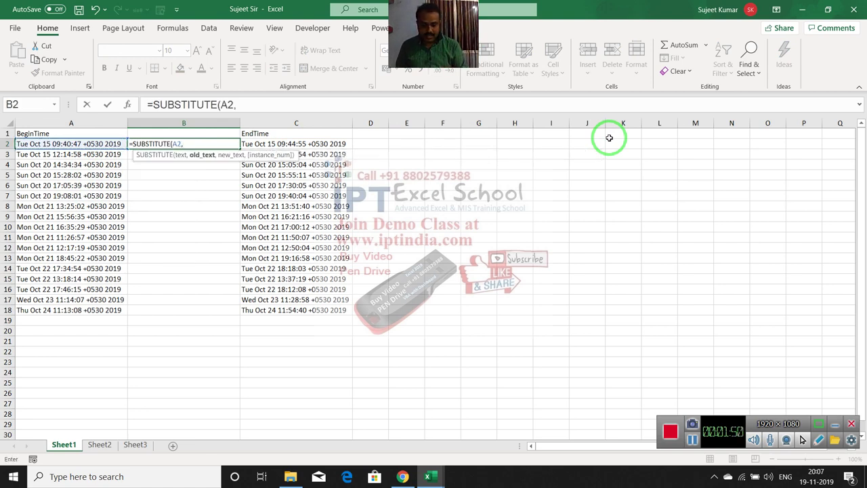
text(0)
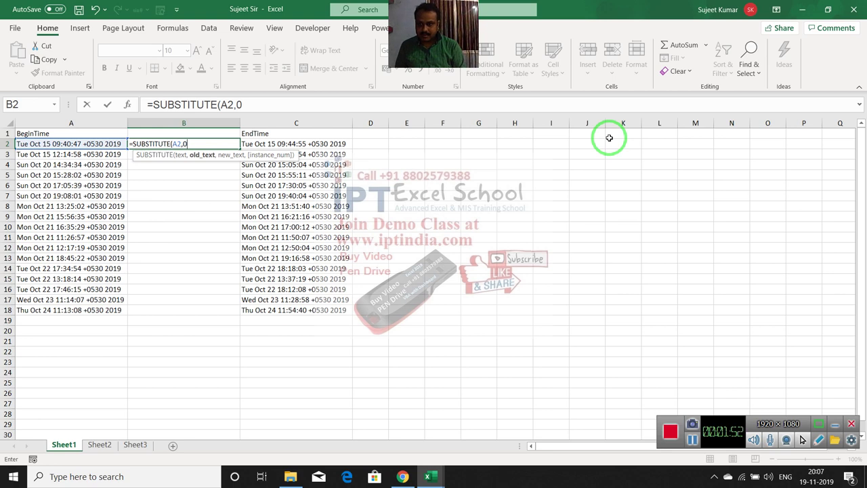
key(BackSpace)
text(+5)
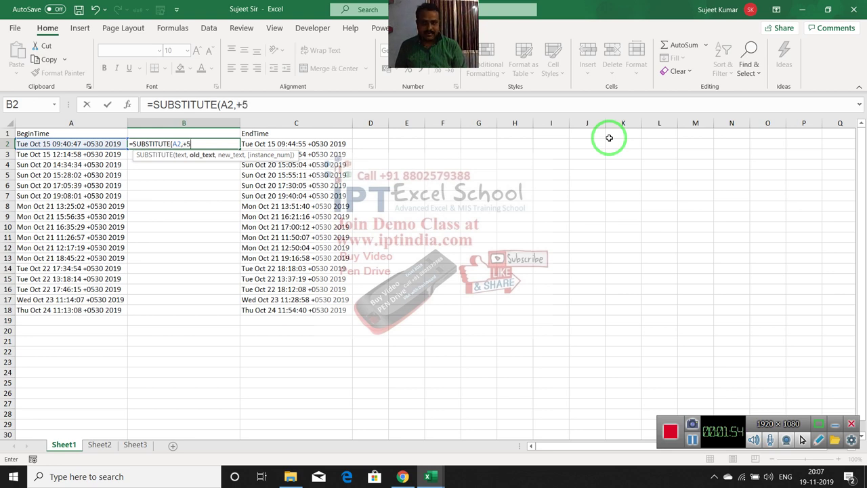
text(30)
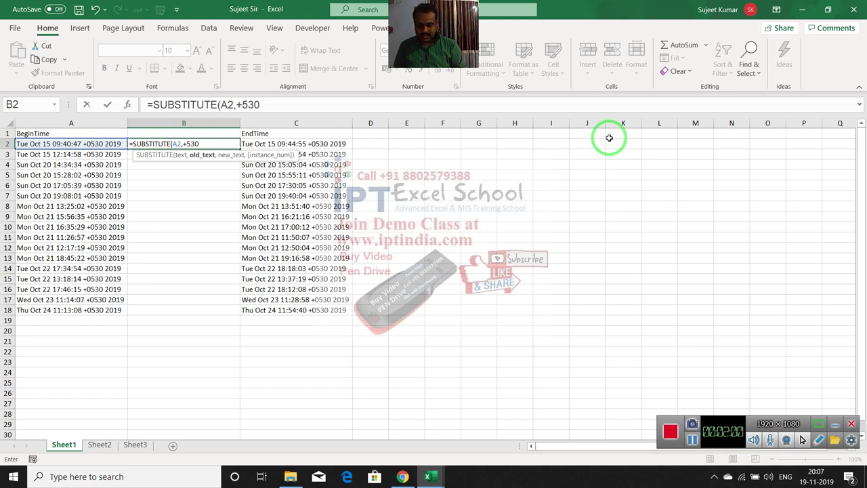
text(,""))
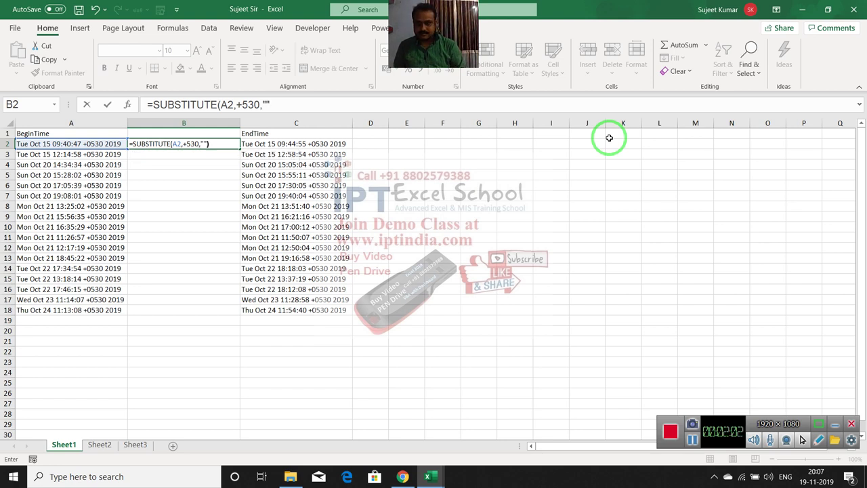
key(Return)
key(Up)
drag(612, 139, 542, 185)
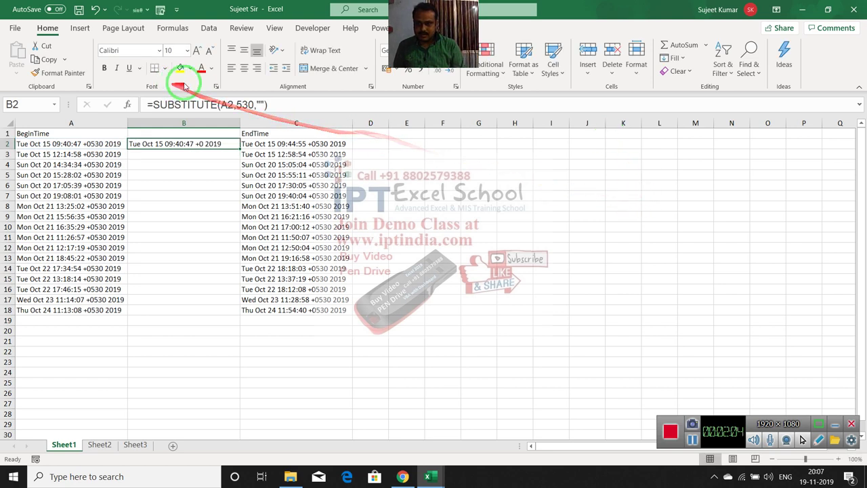
Correct B2 to =SUBSTITUTE(A2,"+0530","") and fill it down to B18.
click(249, 105)
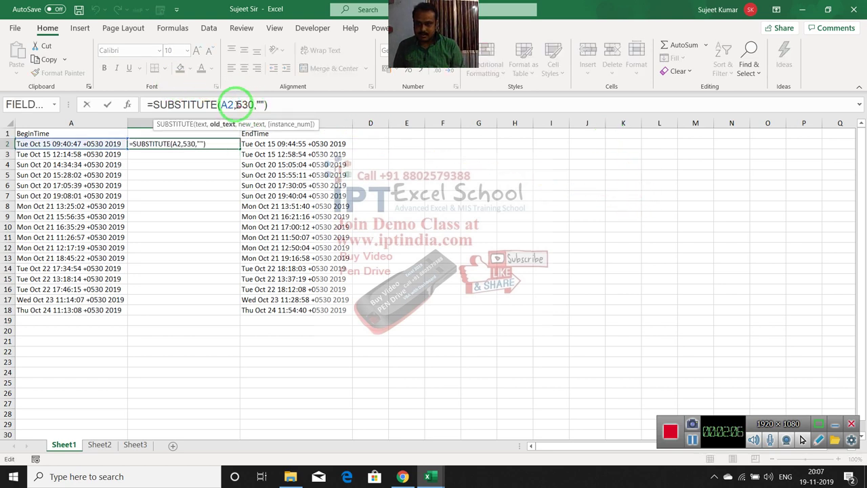
click(236, 105)
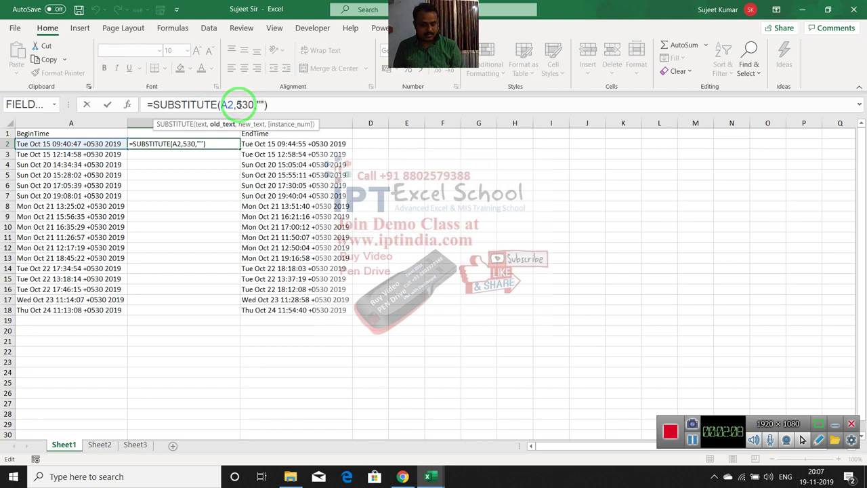
text(+)
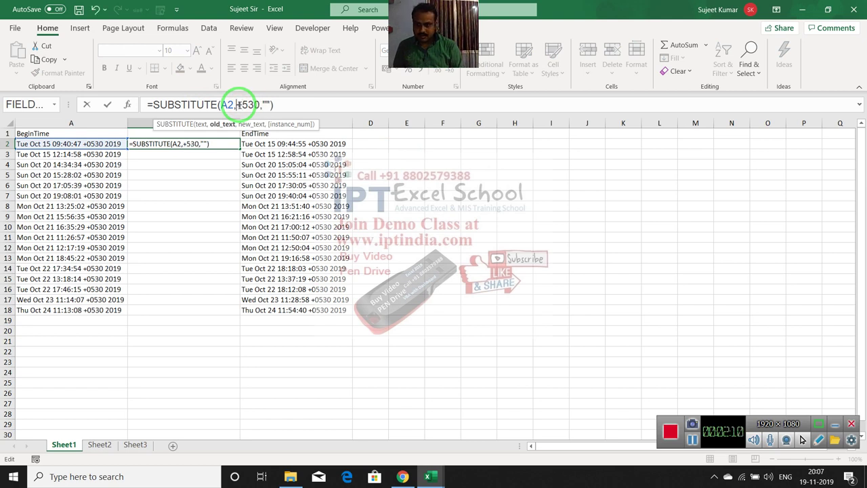
text(")
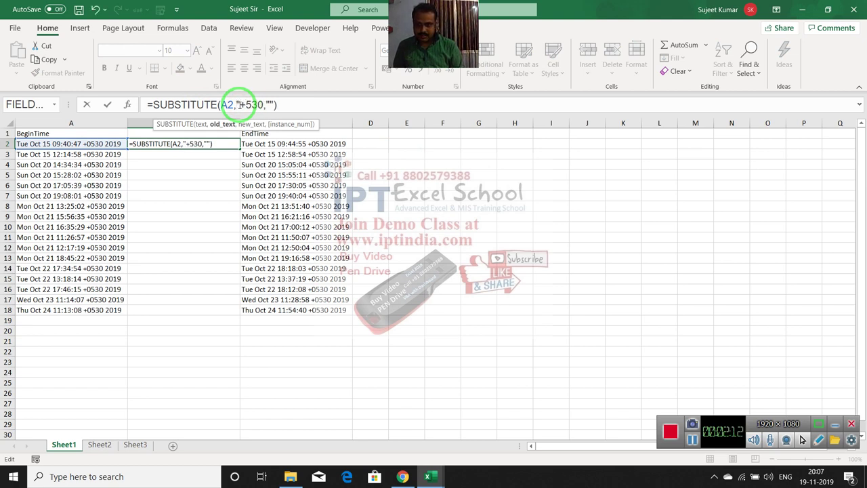
text(0)
text(")
key(ctrl+Return)
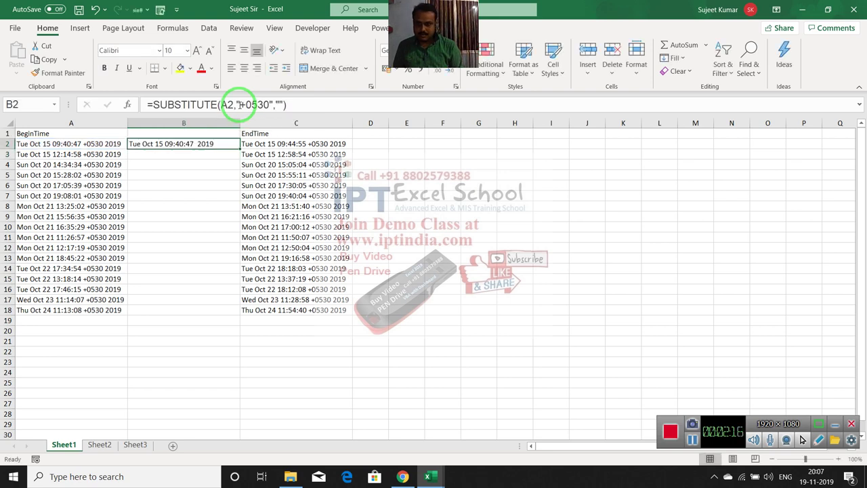
click(238, 149)
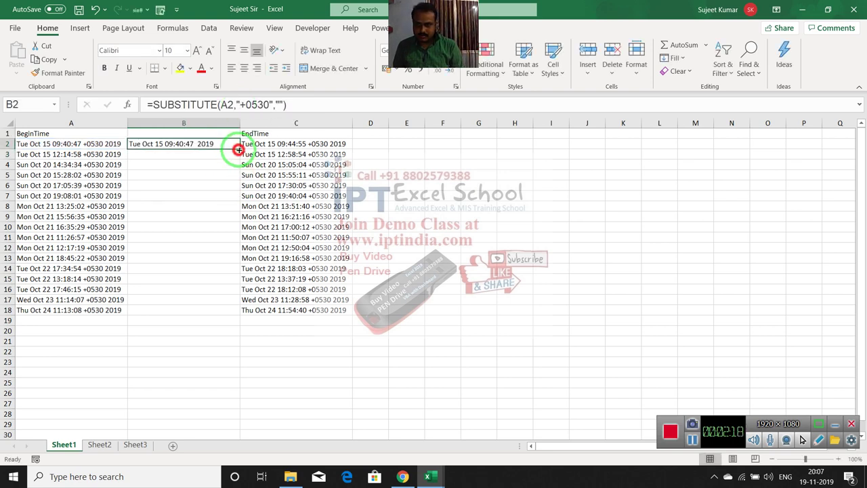
double_click(238, 149)
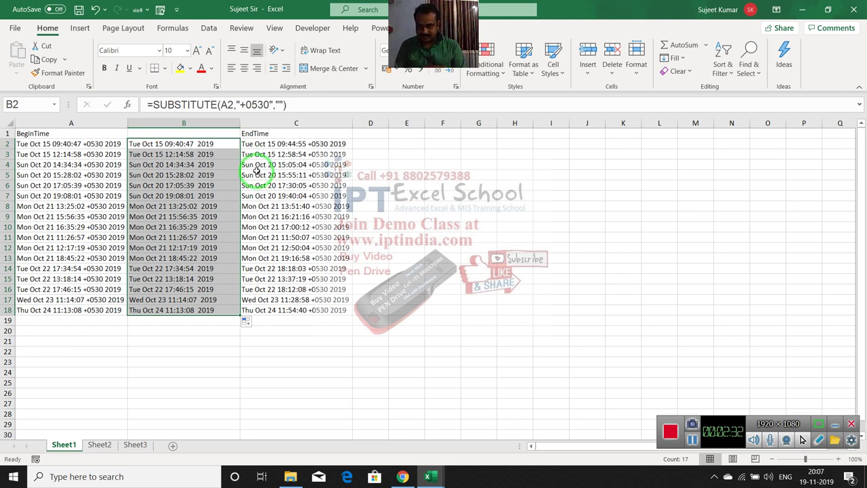
click(226, 142)
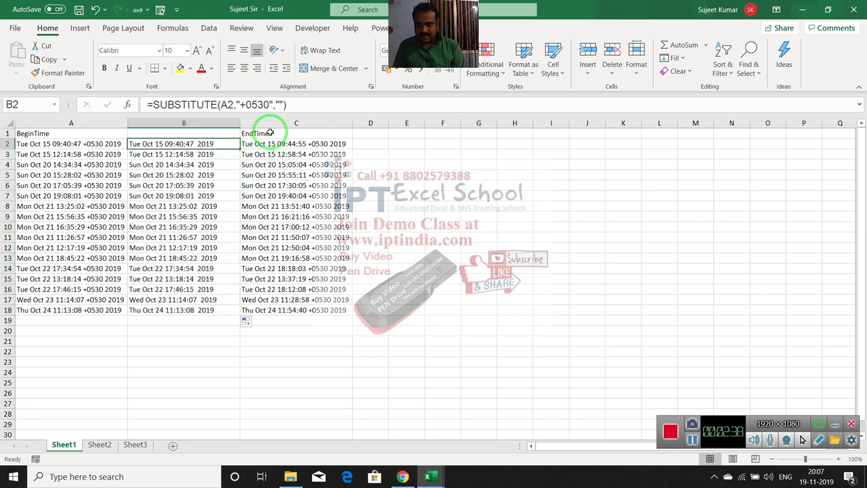
Insert two blank columns at column C, ahead of EndTime.
click(264, 124)
key(ctrl+shift+plus)
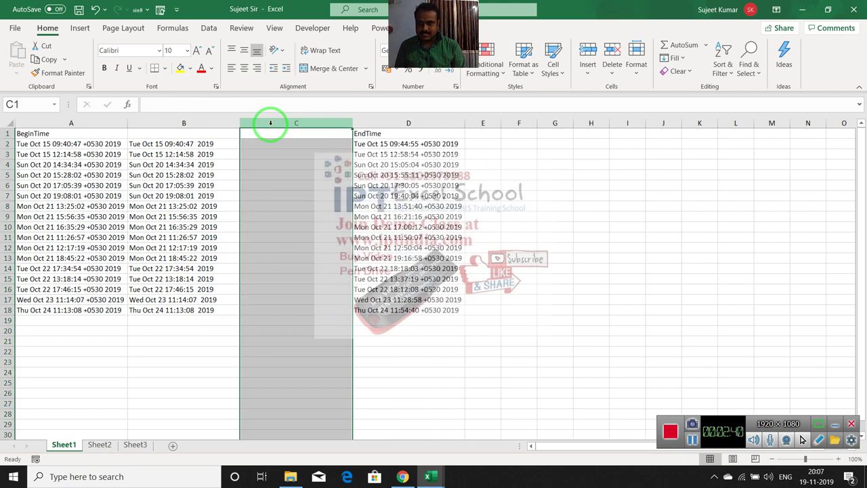
key(ctrl+shift+plus)
key(Down)
key(Left)
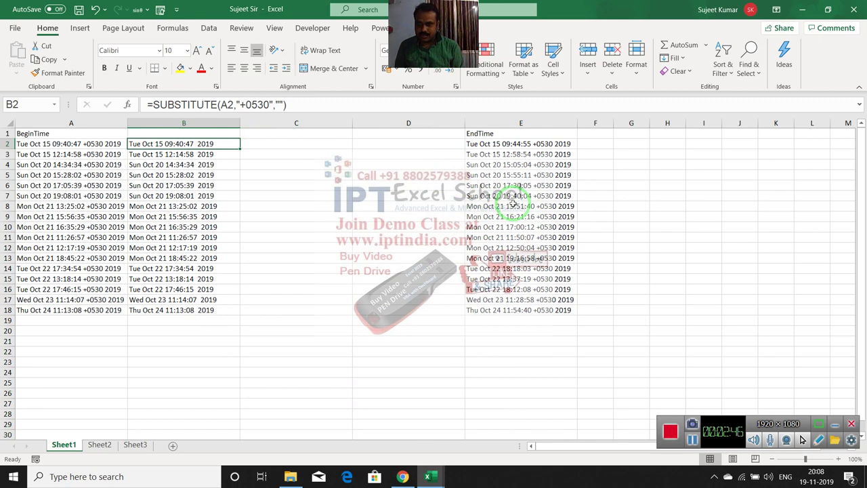
Enter =MID(B2,5,LEN(B2)-10) in C2 and fill it down to C18.
key(Right)
text(=m)
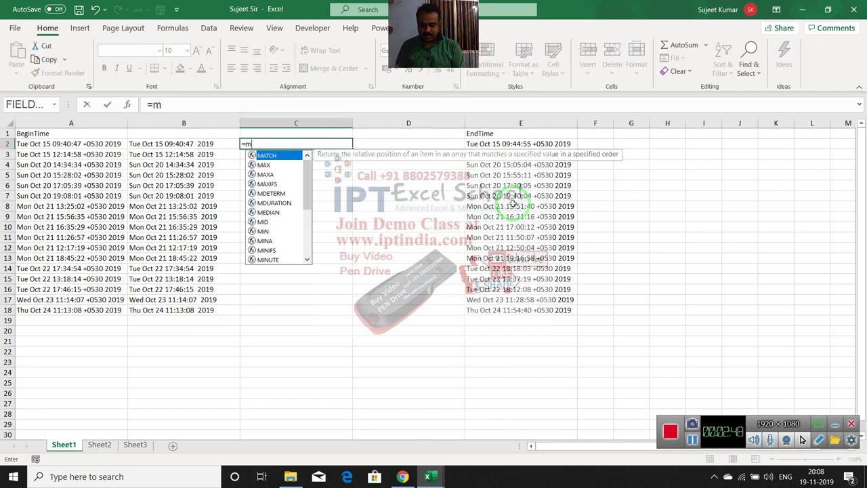
text(id)
key(Tab)
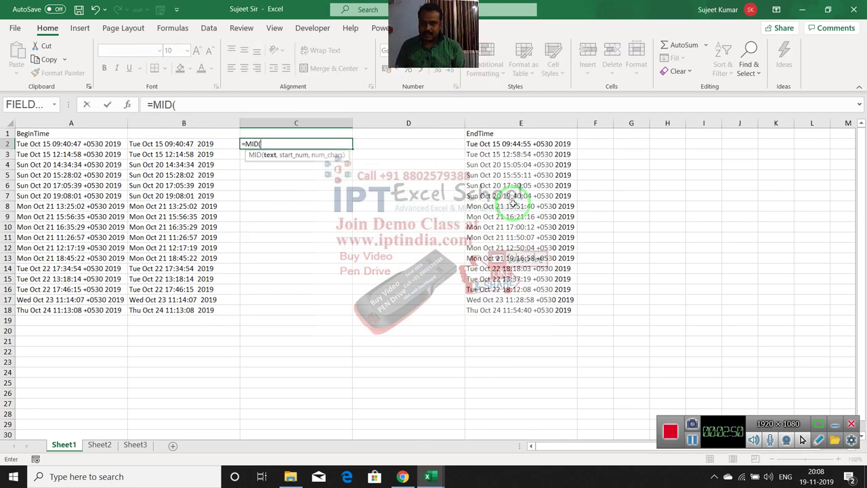
key(Left)
text(,)
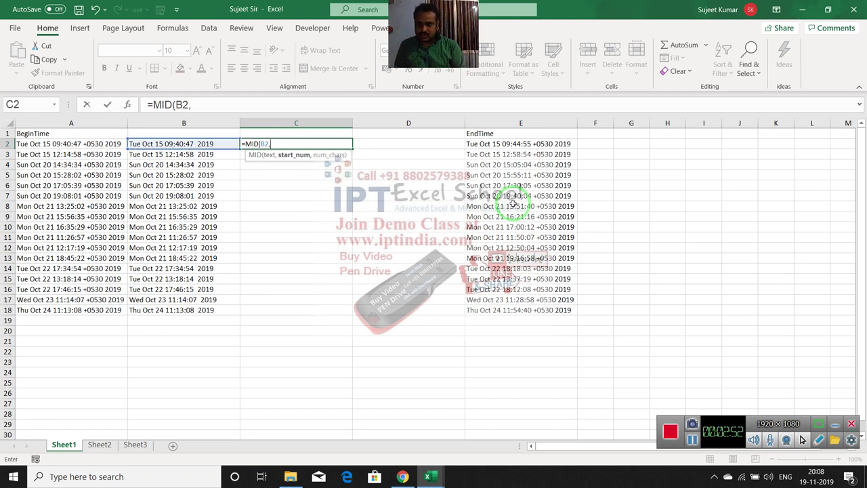
text(5)
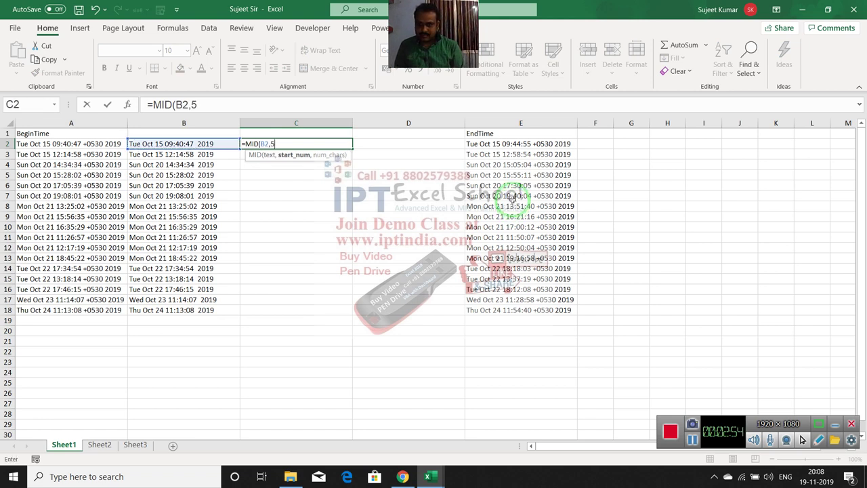
text(,)
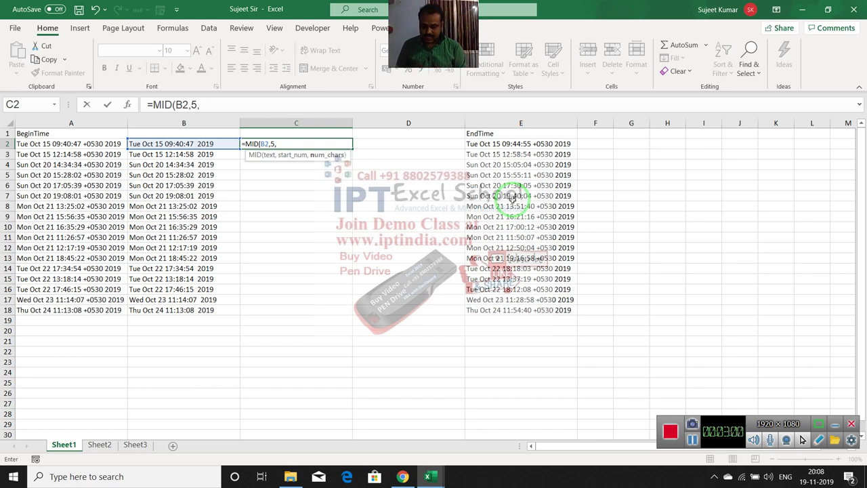
text(len()
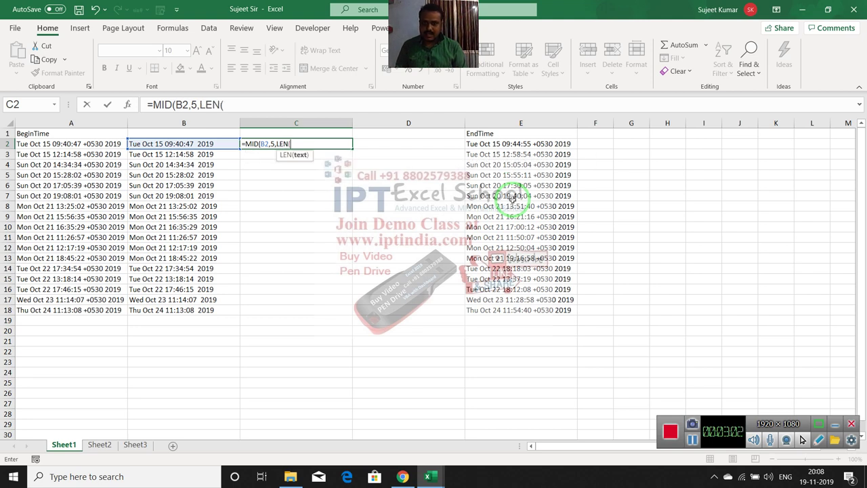
key(Left)
text())
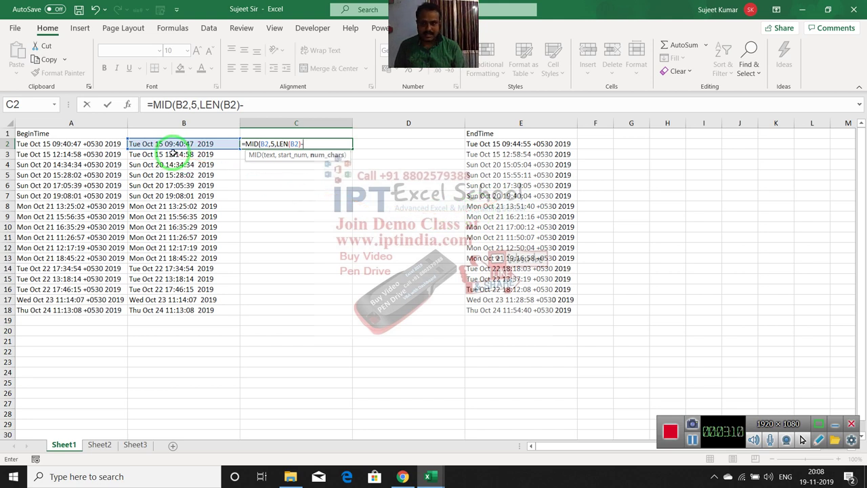
text(10)
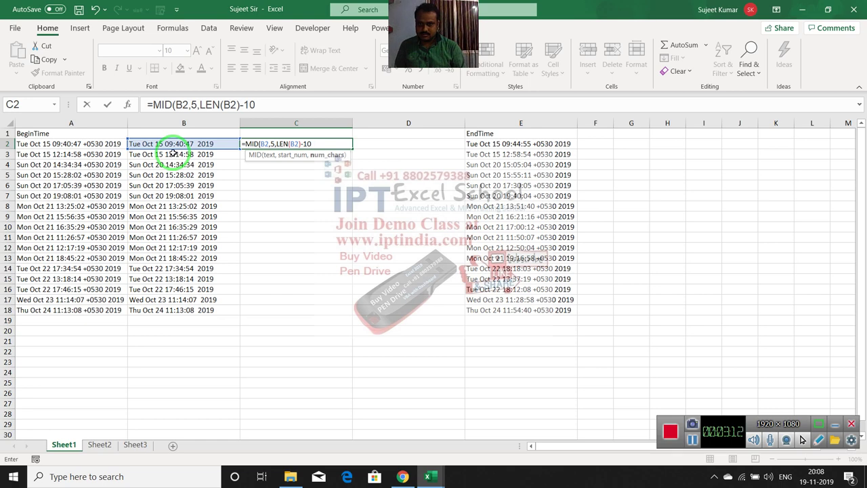
key(Return)
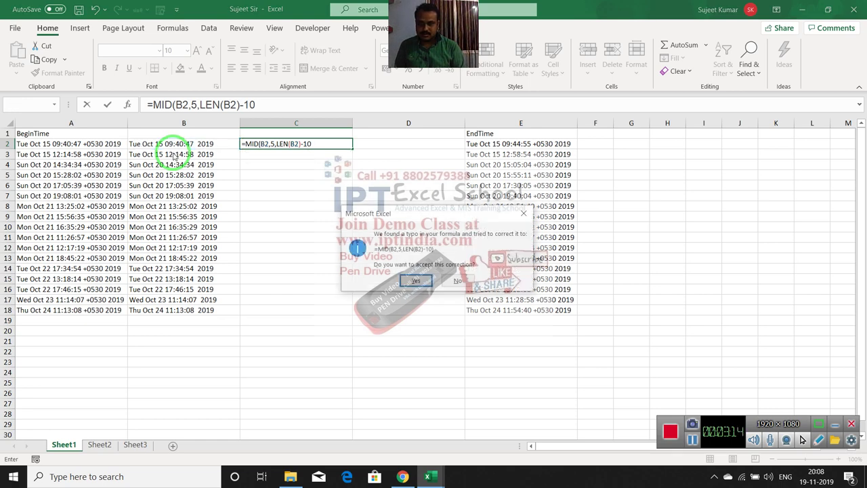
key(Return)
key(Up)
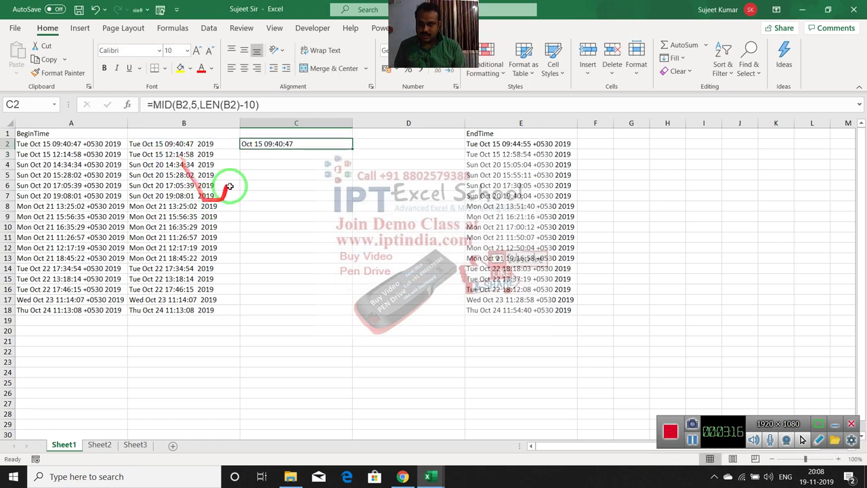
double_click(351, 148)
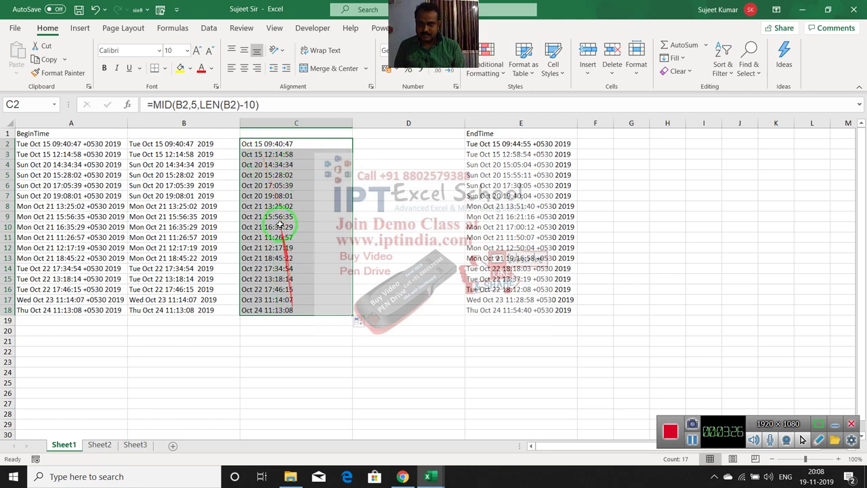
click(361, 151)
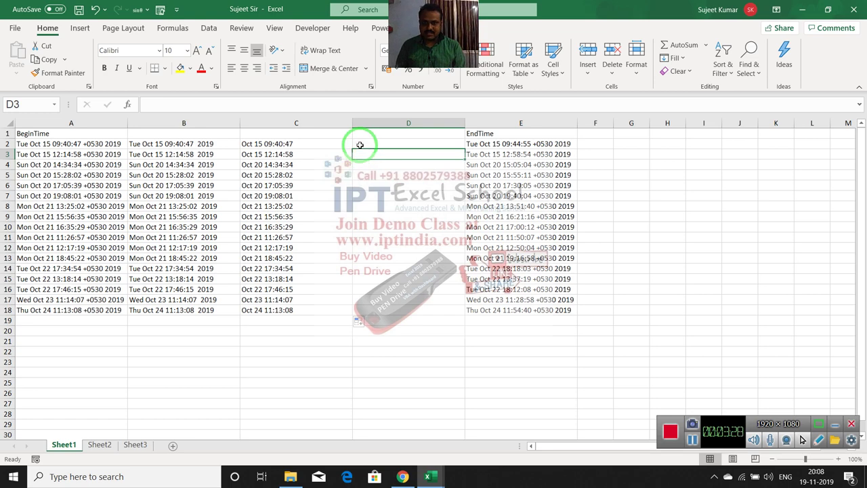
Enter =DATEVALUE(C2) in cell D2.
click(359, 145)
text(=da)
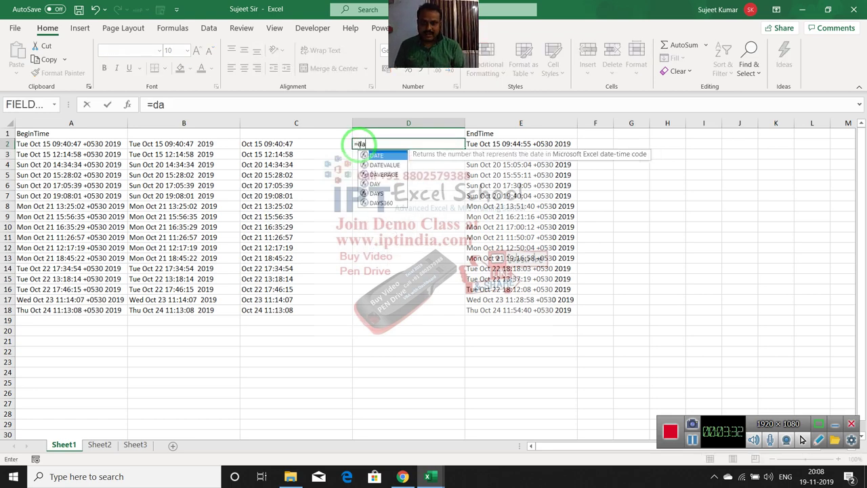
key(Down)
key(Tab)
key(Left)
key(Return)
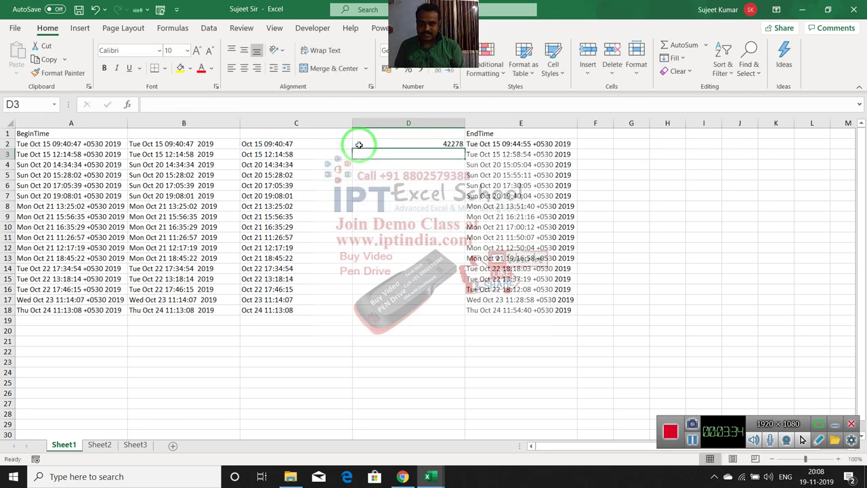
click(359, 145)
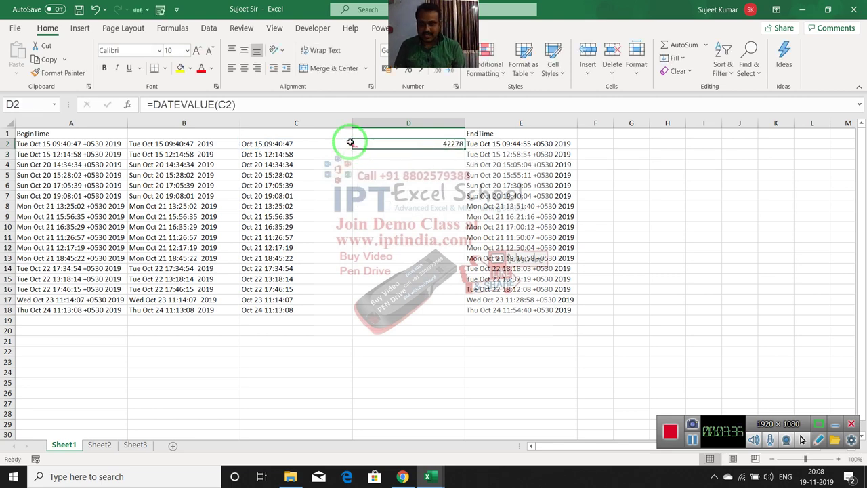
Extend D2 to =DATEVALUE(C2)+TIMEVALUE(C2) and fill it down to D18.
click(337, 106)
text(+)
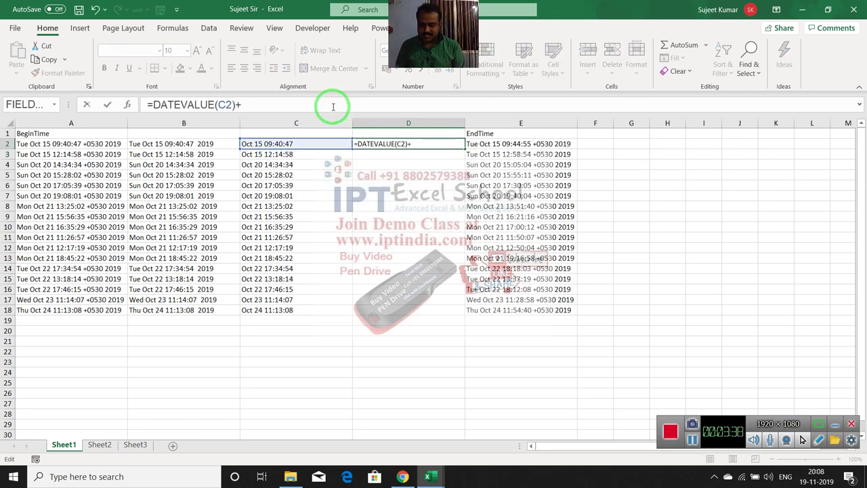
text(tim)
key(Down)
key(Tab)
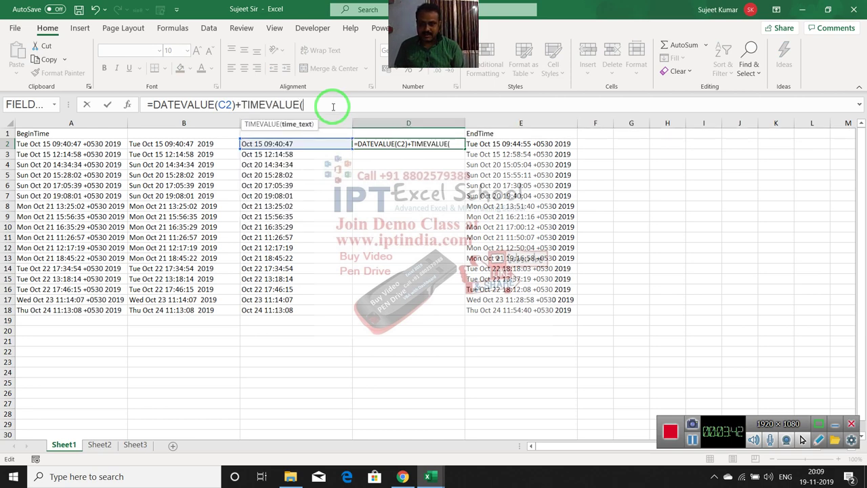
click(325, 143)
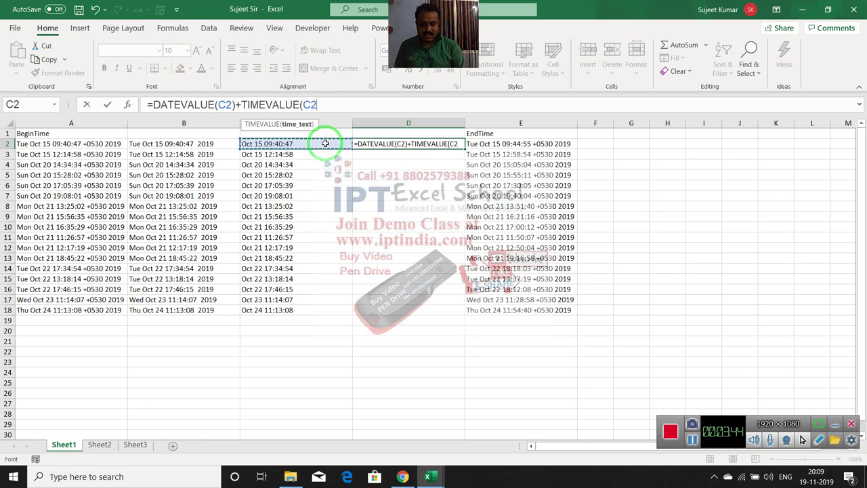
key(Return)
key(Up)
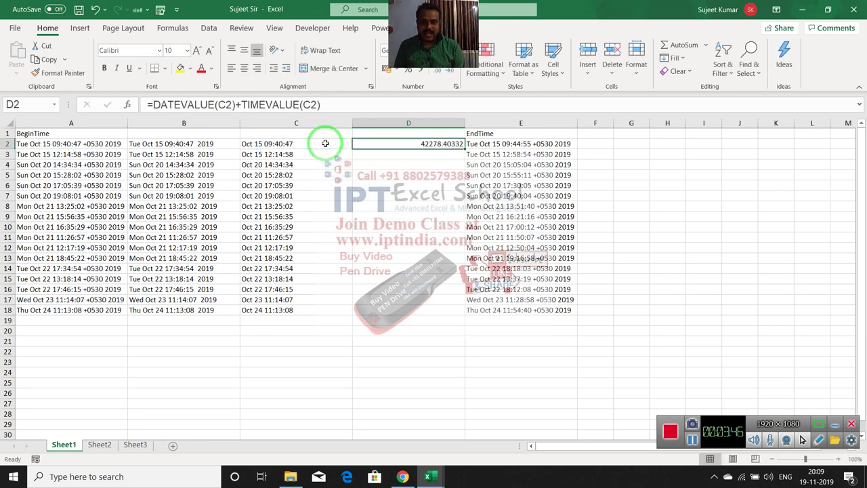
double_click(464, 147)
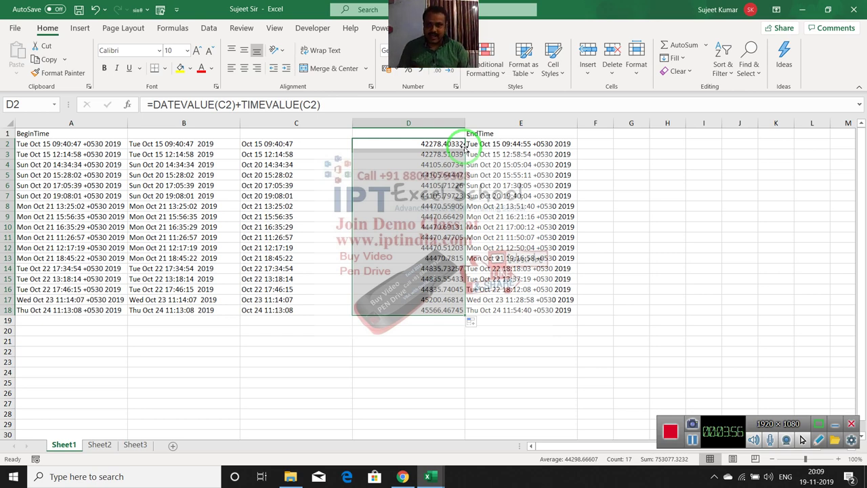
key(Down)
key(Down)
key(Up)
key(Up)
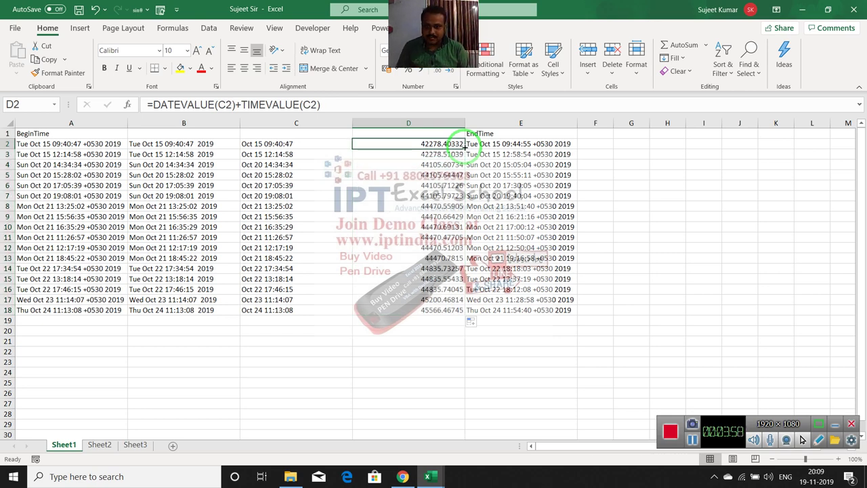
key(Left)
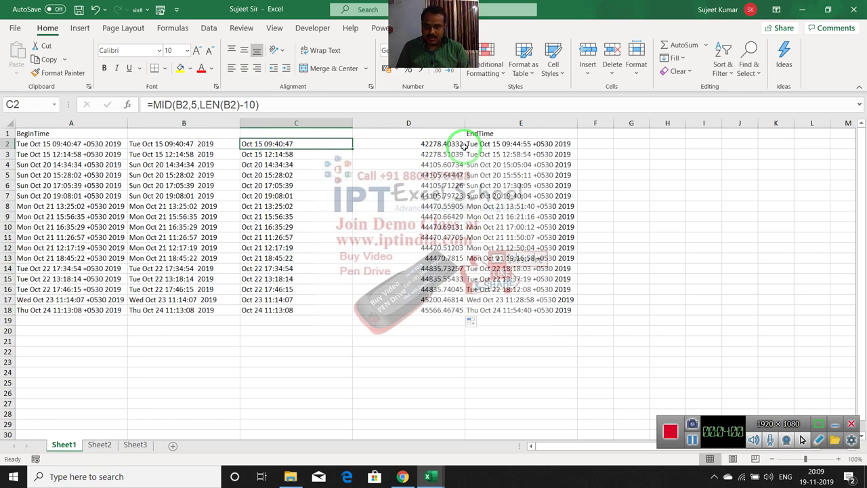
Prefix the C2 formula with RIGHT(B2,4)& so the year comes first.
click(155, 103)
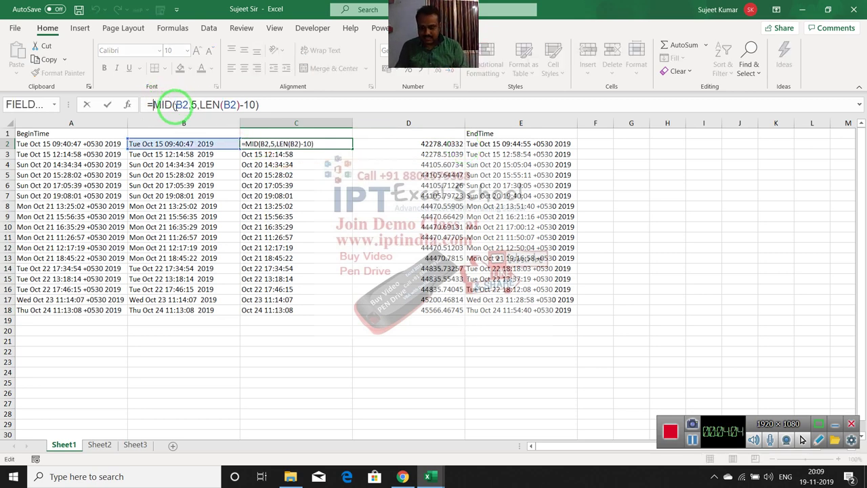
text(RI)
key(Tab)
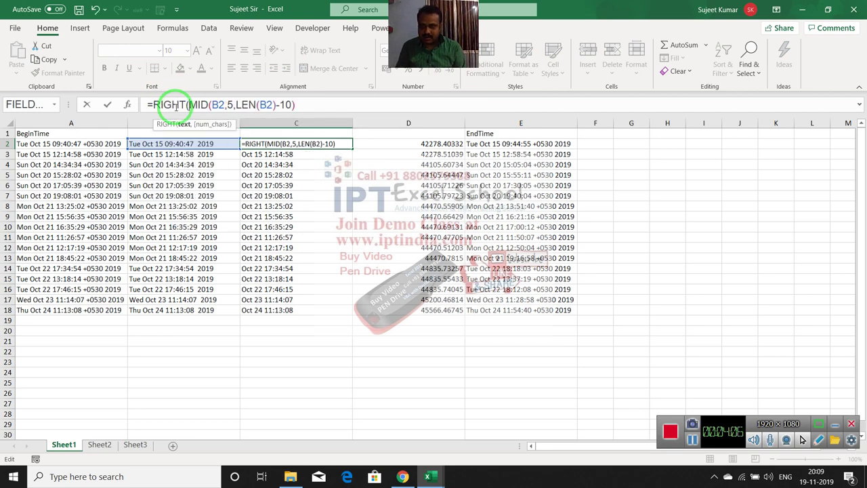
click(212, 144)
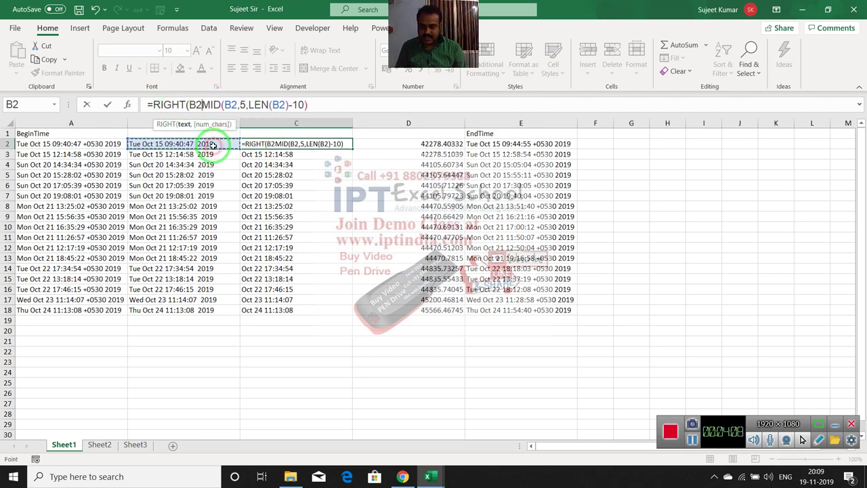
text(,4)
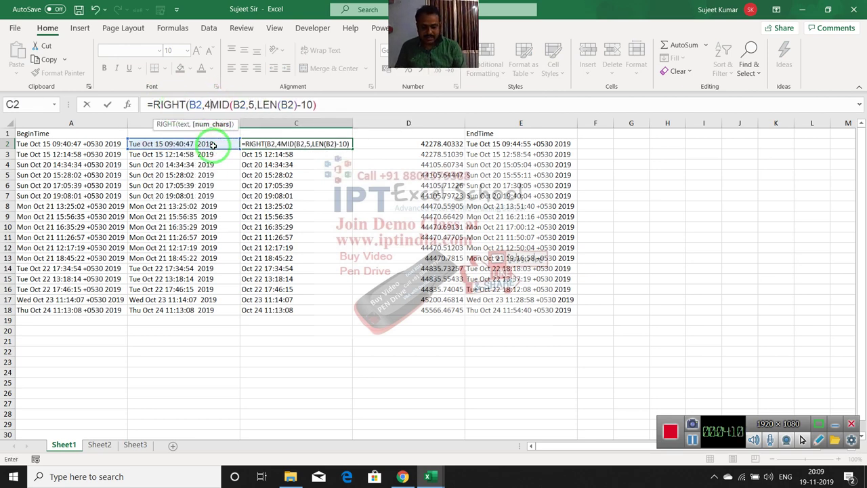
text()&)
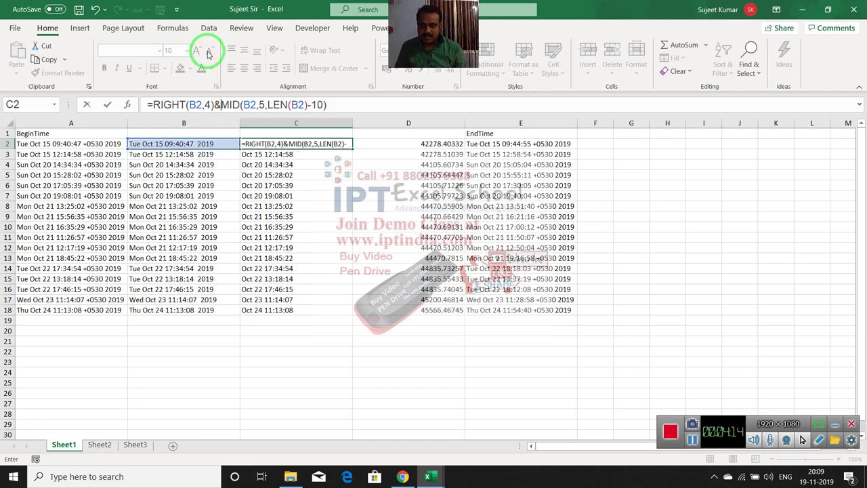
key(Return)
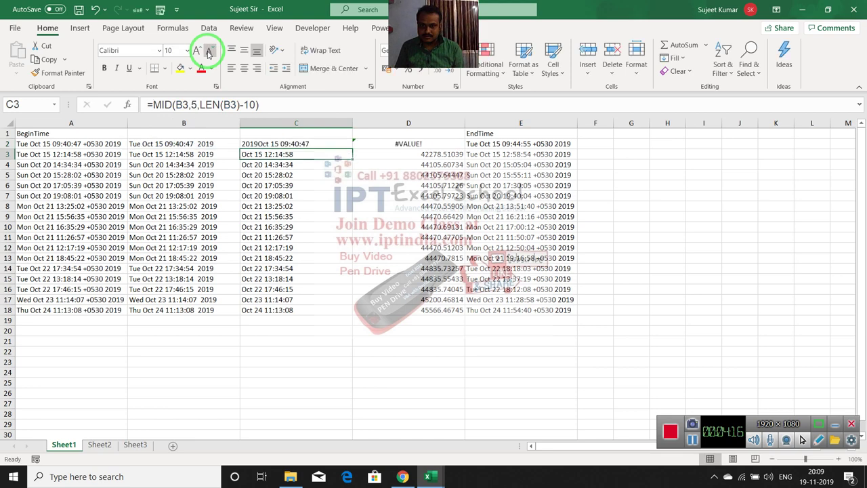
key(Up)
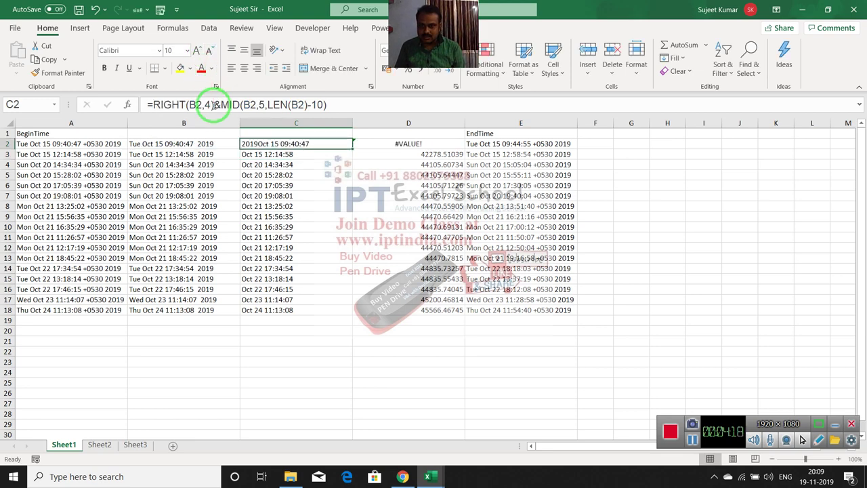
click(214, 105)
key(Return)
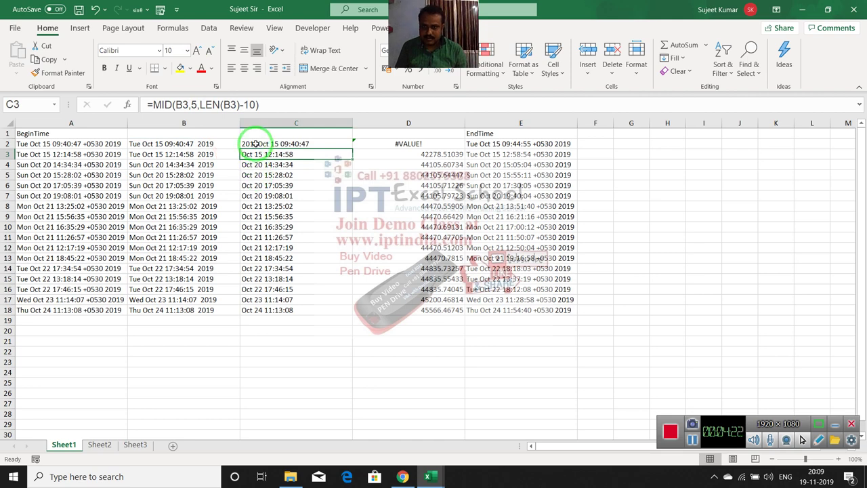
click(269, 105)
text(&" "&)
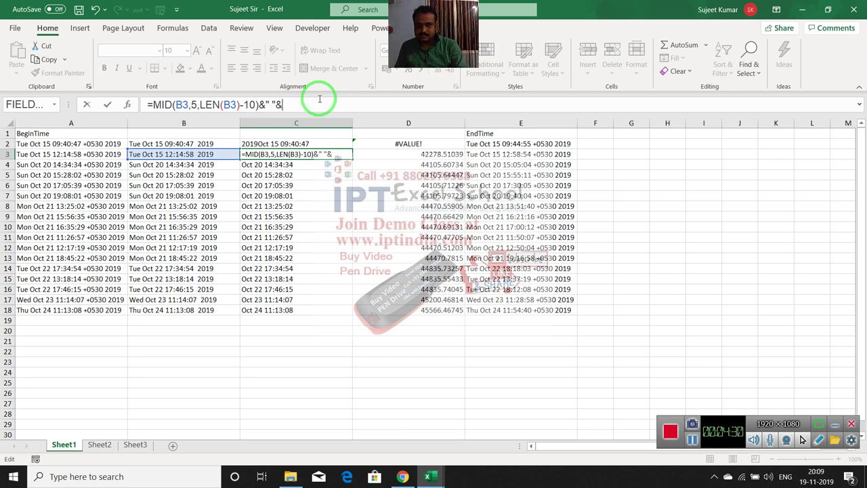
key(Return)
key(Return)
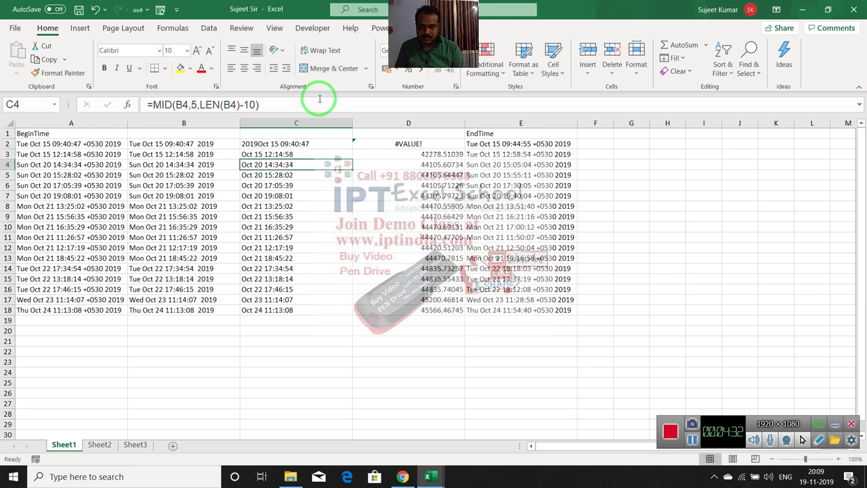
key(Up)
mouse_move(332, 111)
mouse_down()
mouse_move(290, 161)
mouse_move(210, 115)
mouse_up()
Insert " "& after the year in C2 and fill the formula down to C18.
click(290, 145)
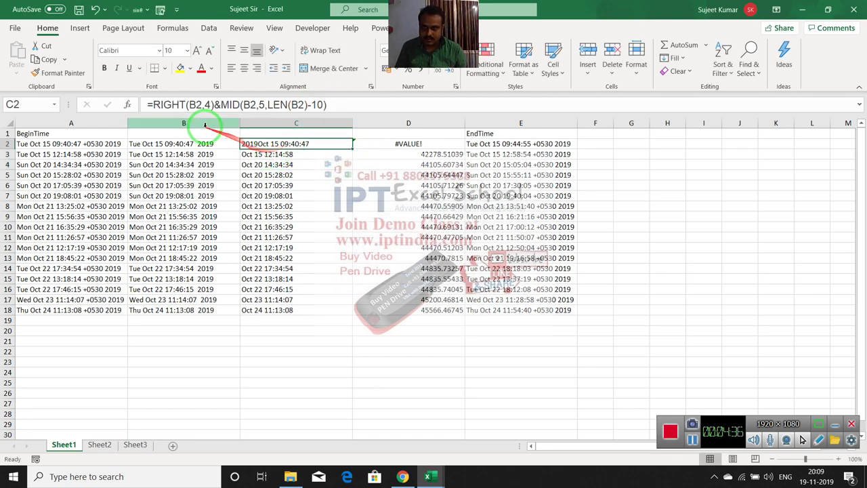
click(216, 105)
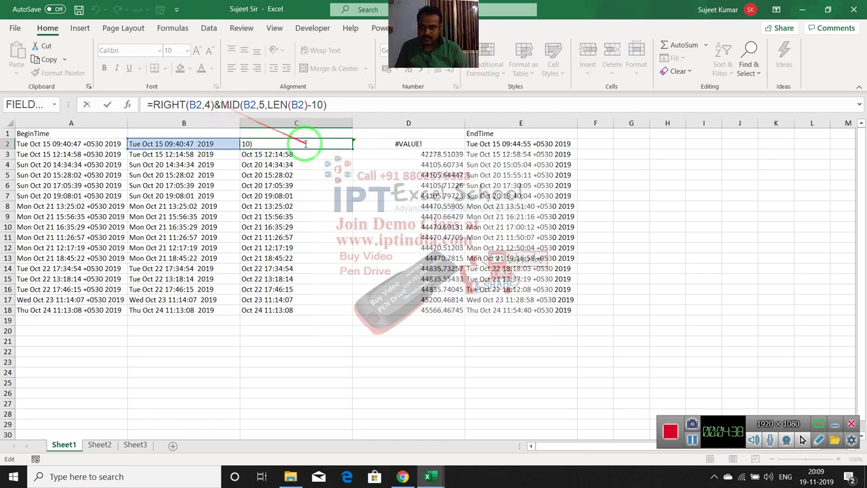
text(" ")
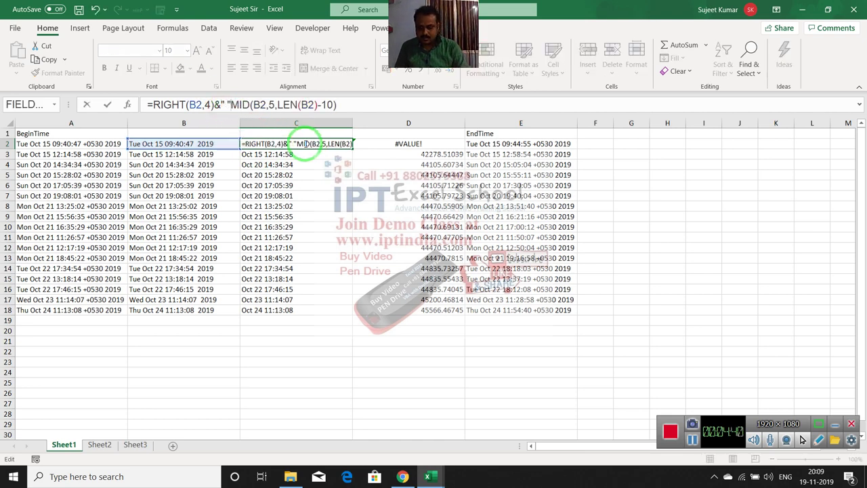
text(&)
key(Return)
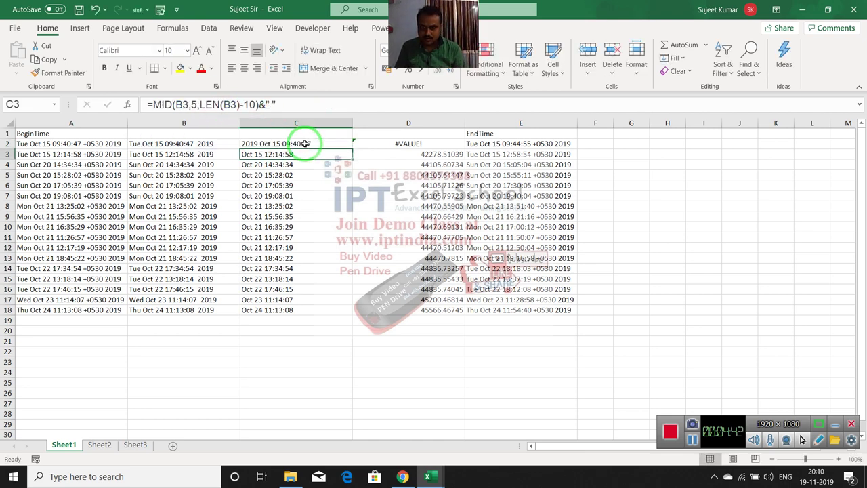
click(306, 144)
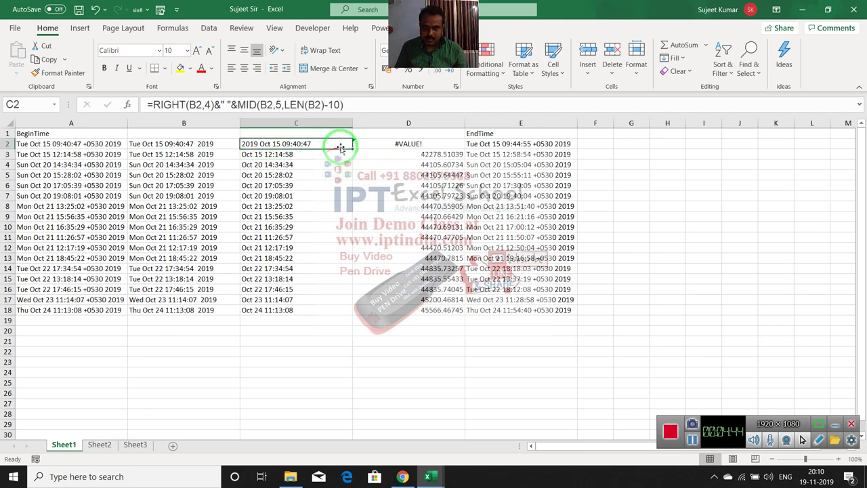
double_click(352, 149)
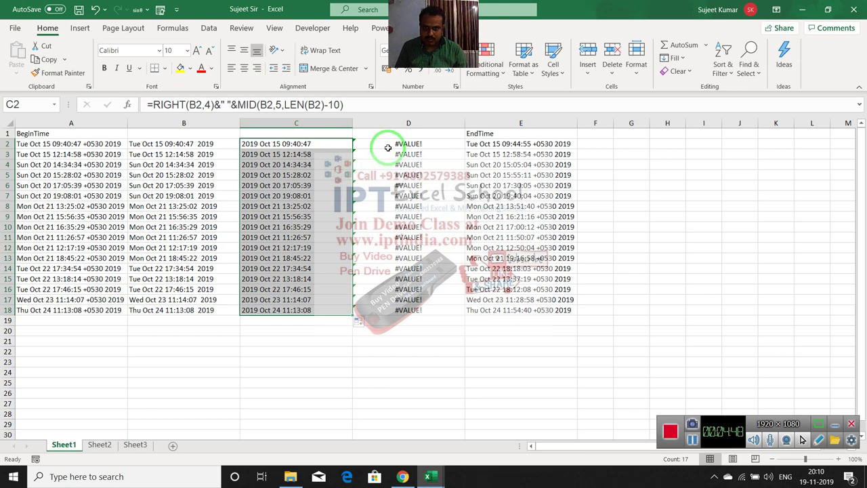
click(387, 147)
double_click(388, 148)
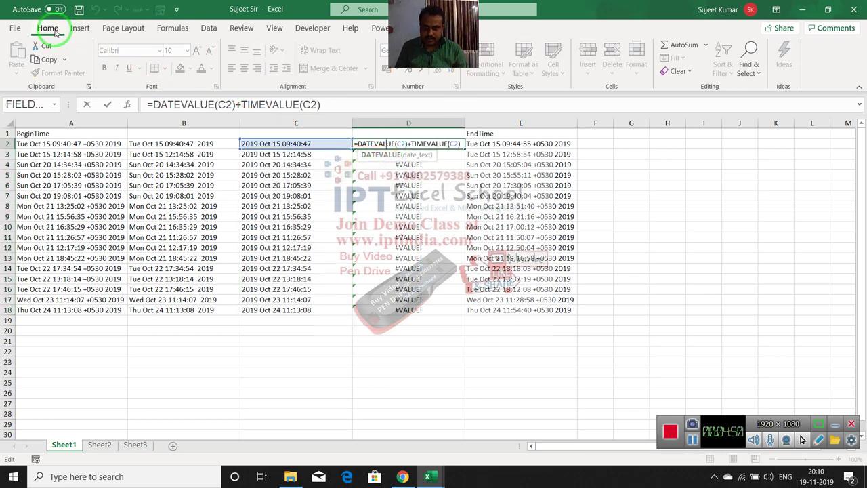
Copy C2:C18 and paste it as values only into G2:G18.
key(Return)
key(Up)
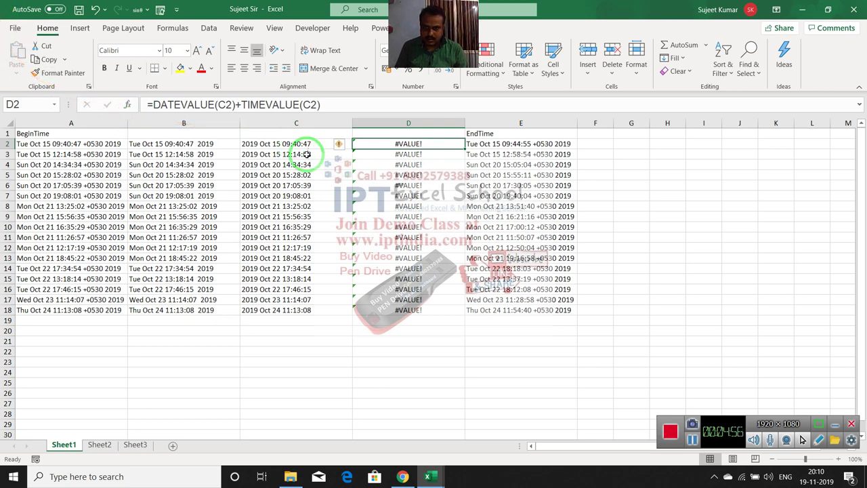
drag(304, 145, 298, 312)
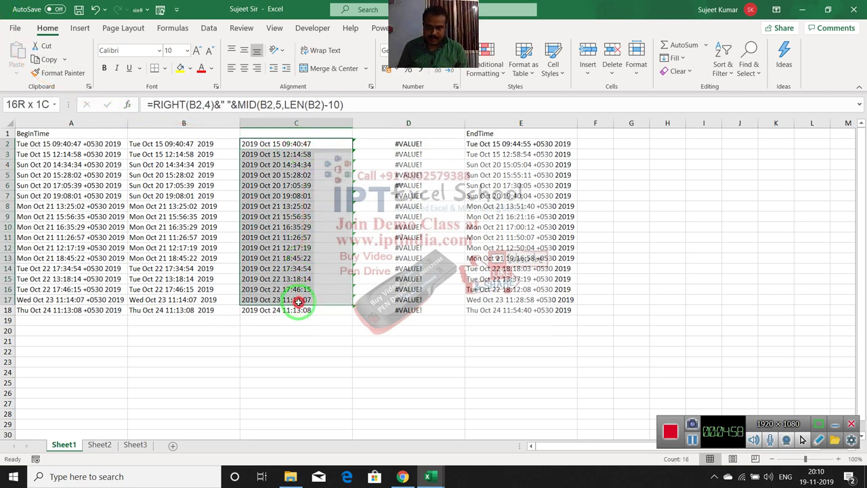
key(ctrl+c)
click(631, 143)
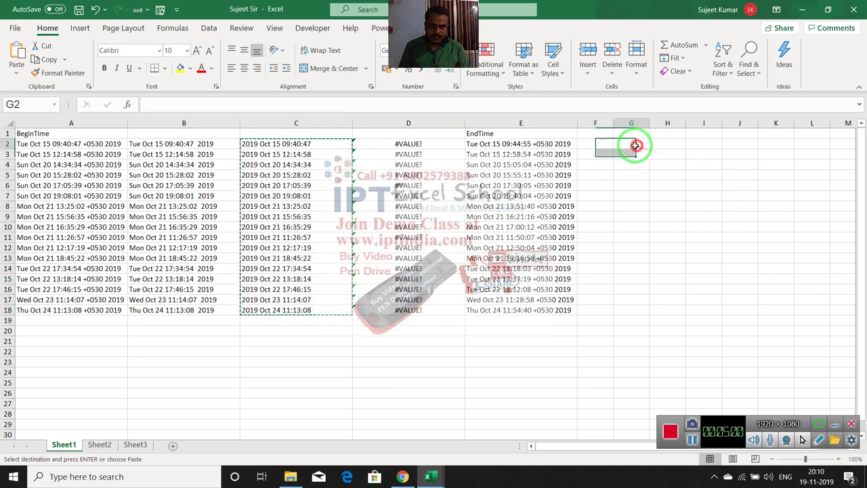
click(16, 71)
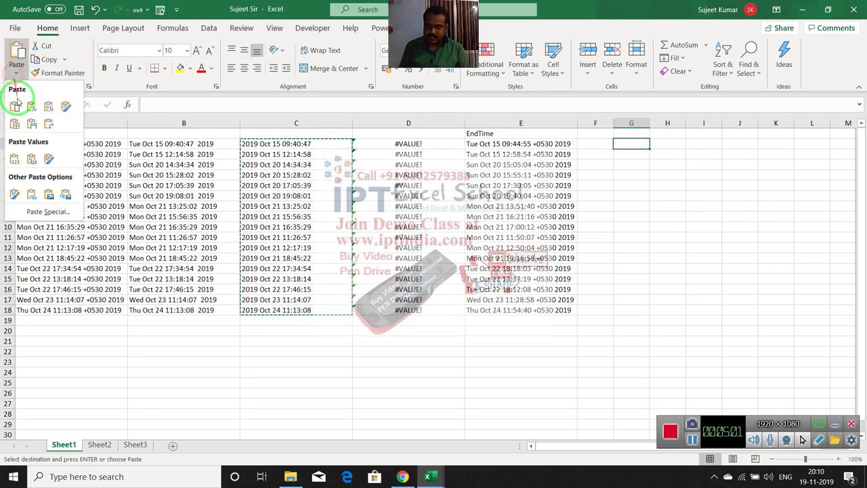
click(22, 155)
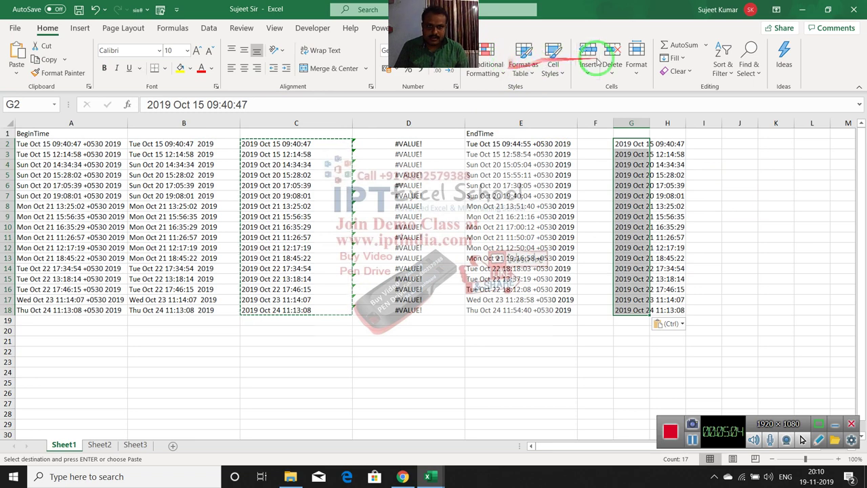
click(212, 28)
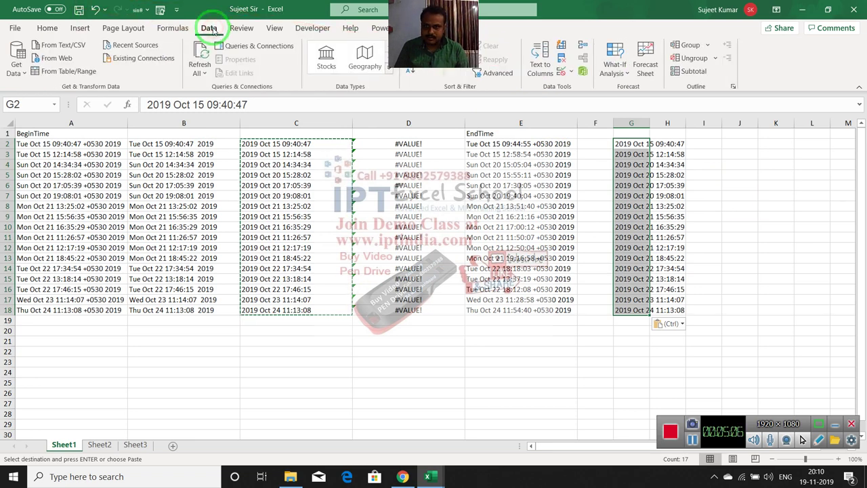
Run Text to Columns on the pasted timestamps with the date format set to YMD.
click(541, 67)
click(561, 312)
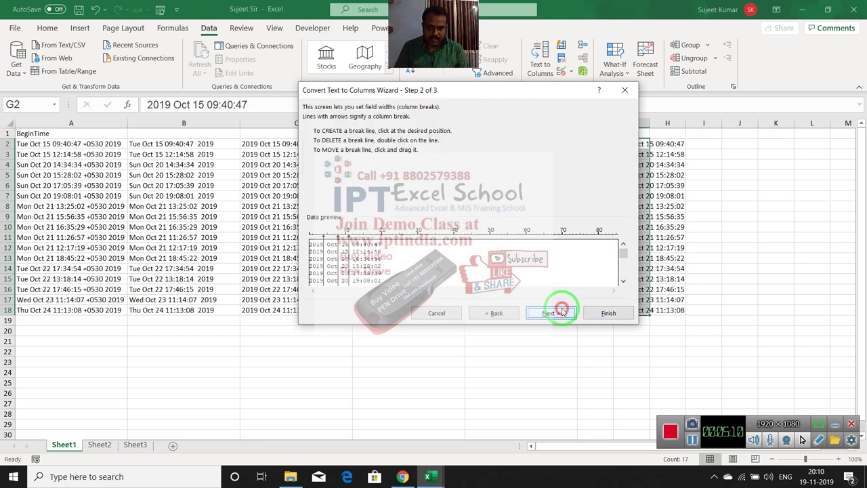
click(560, 312)
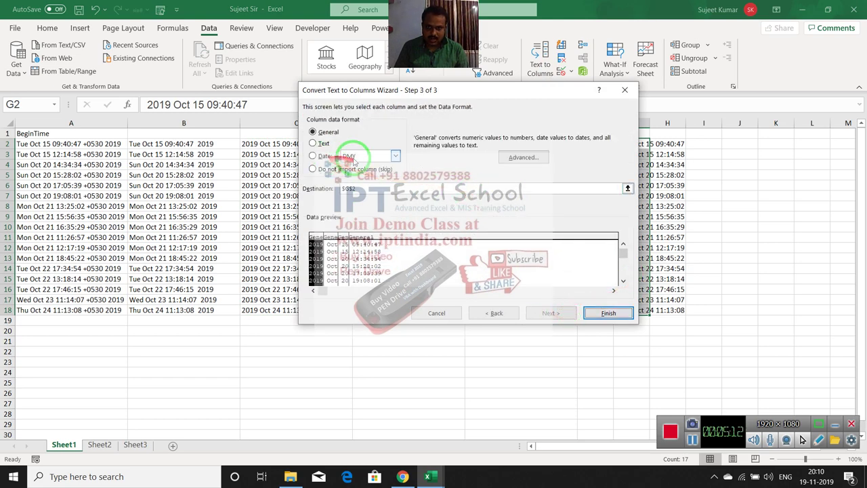
click(359, 156)
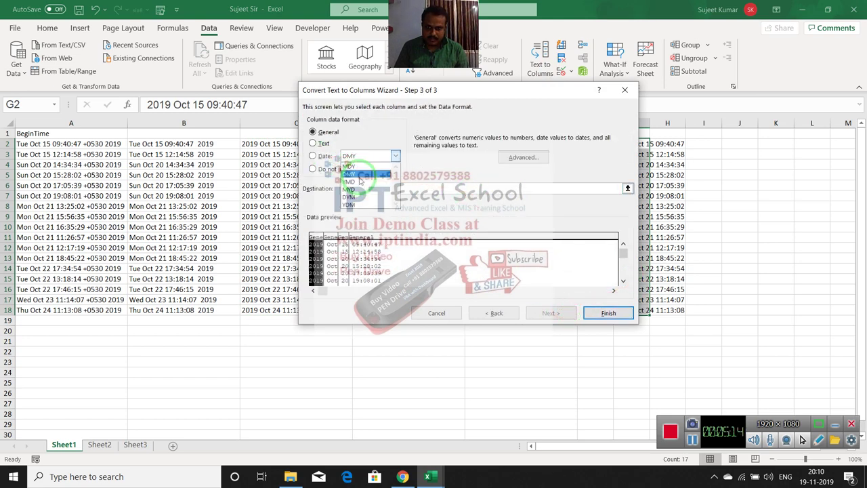
click(359, 181)
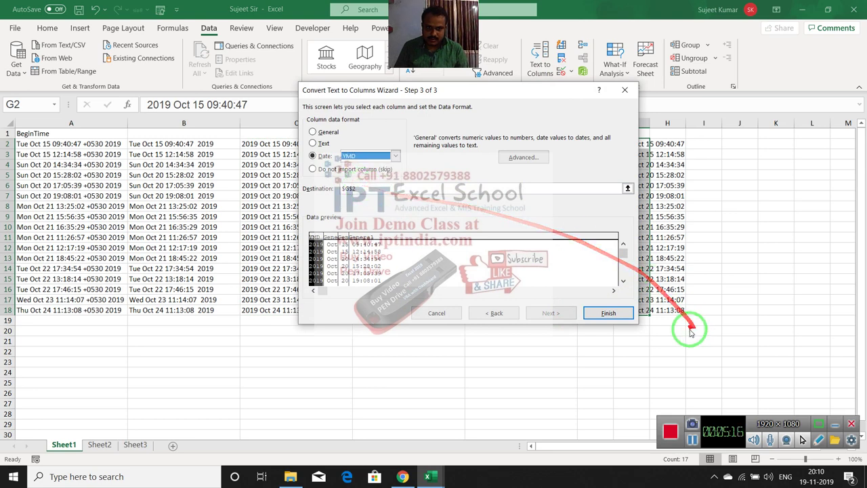
click(623, 317)
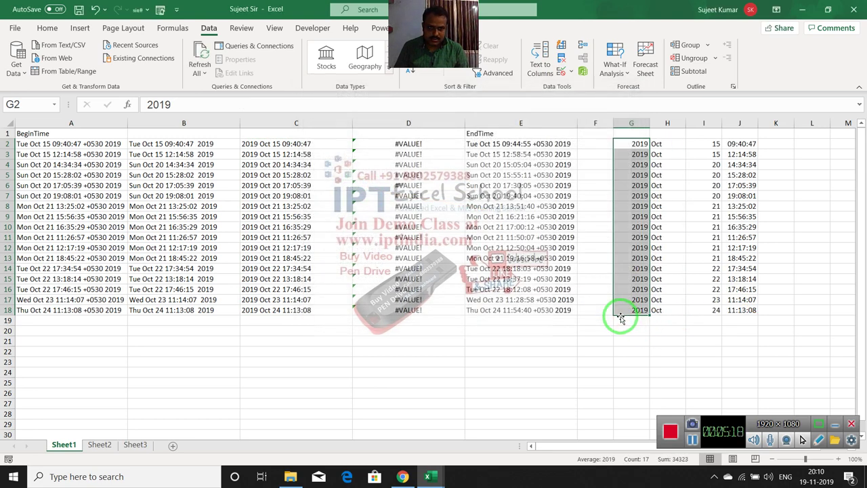
Inspect the split year, month and time values in columns G through J.
click(667, 237)
click(739, 227)
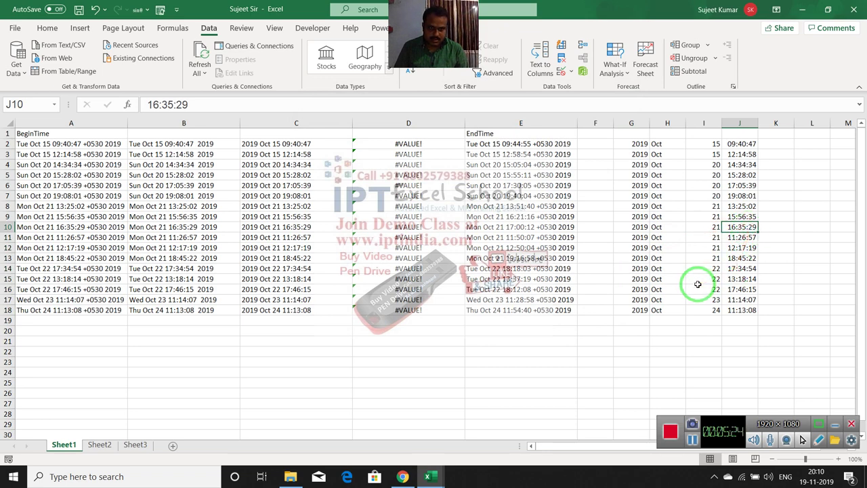
click(629, 156)
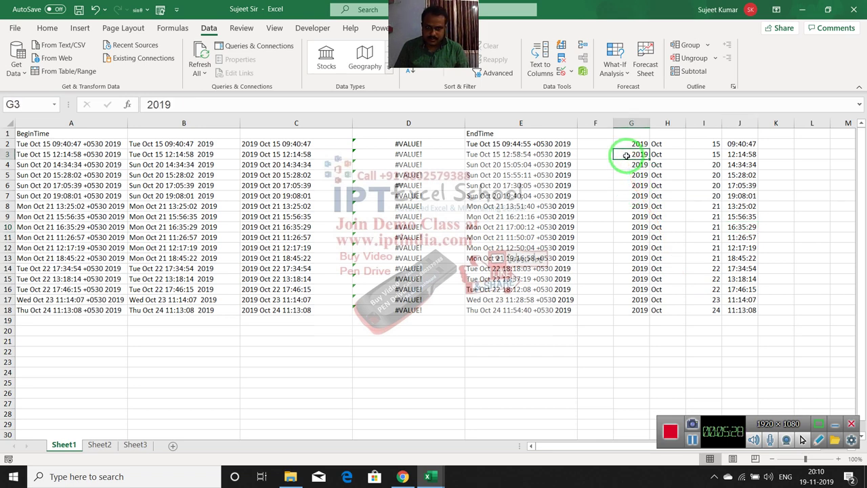
click(677, 186)
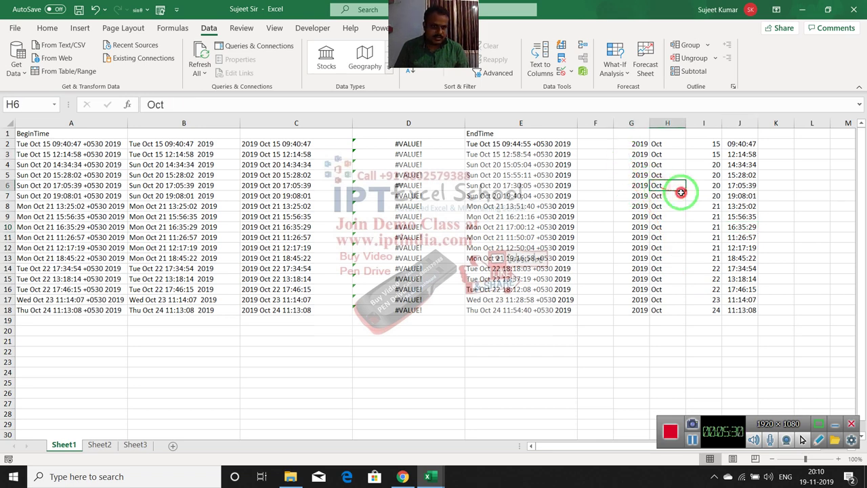
click(681, 195)
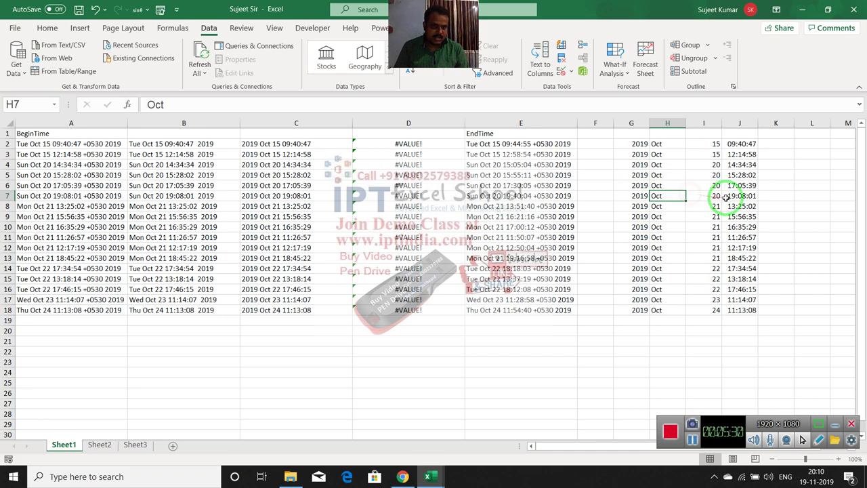
click(738, 144)
Clear the split results from columns G through K.
drag(631, 123, 775, 122)
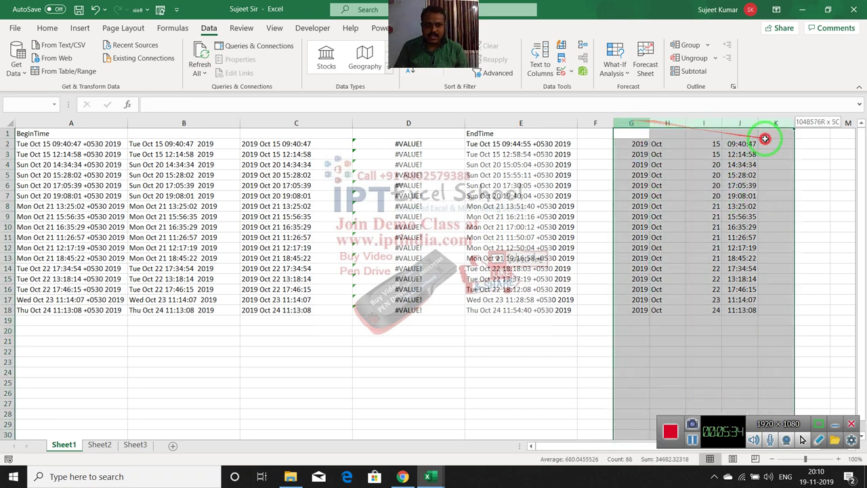
key(Delete)
key(Left)
key(Left)
key(Left)
key(Left)
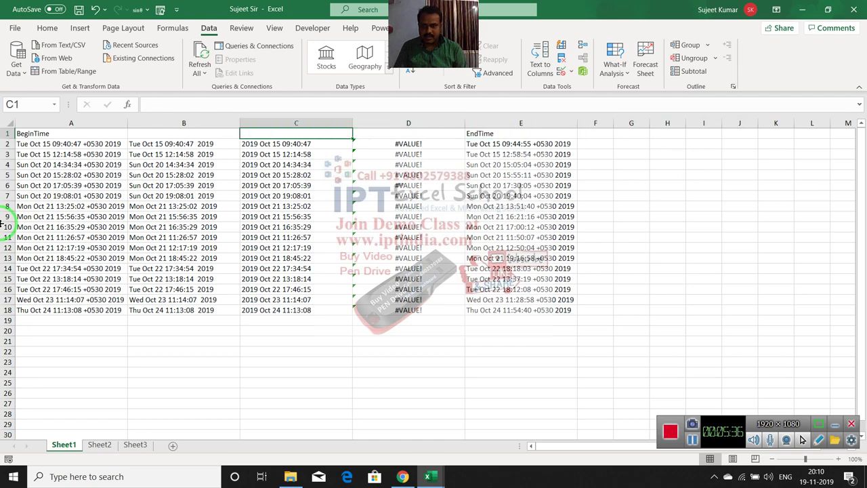
key(Down)
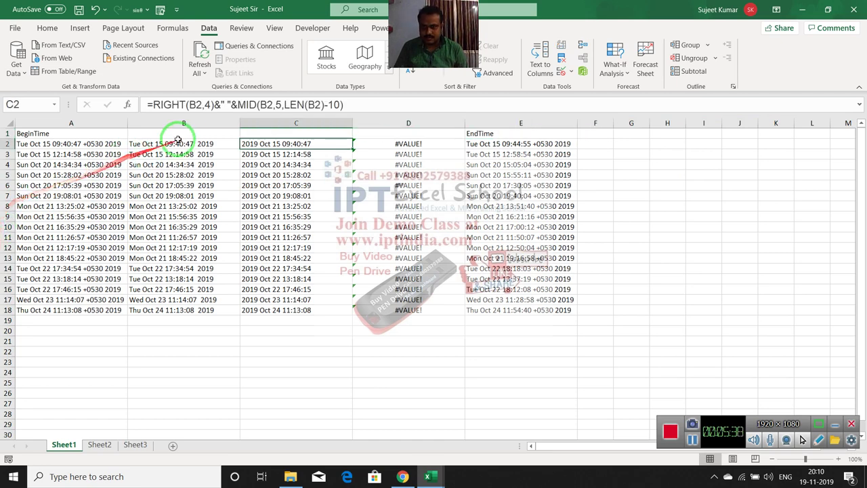
Remove the year prefix from the C2 formula and fill it down column C.
click(239, 104)
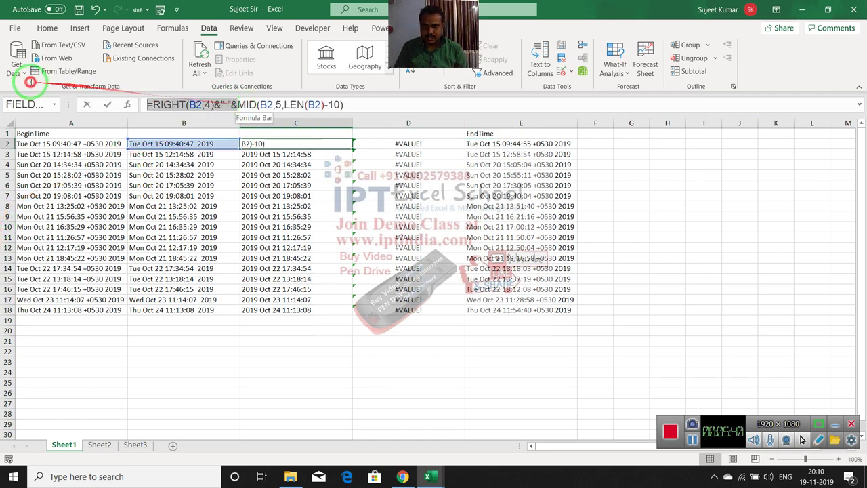
key(BackSpace)
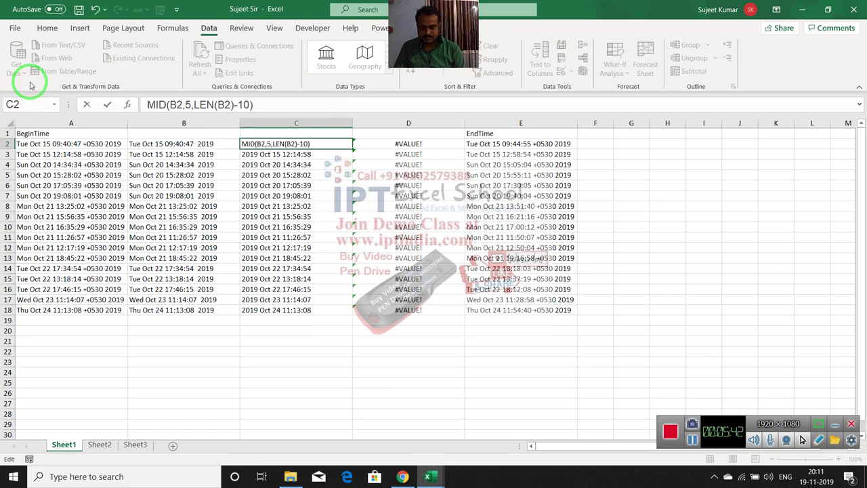
text(=)
key(Return)
key(Up)
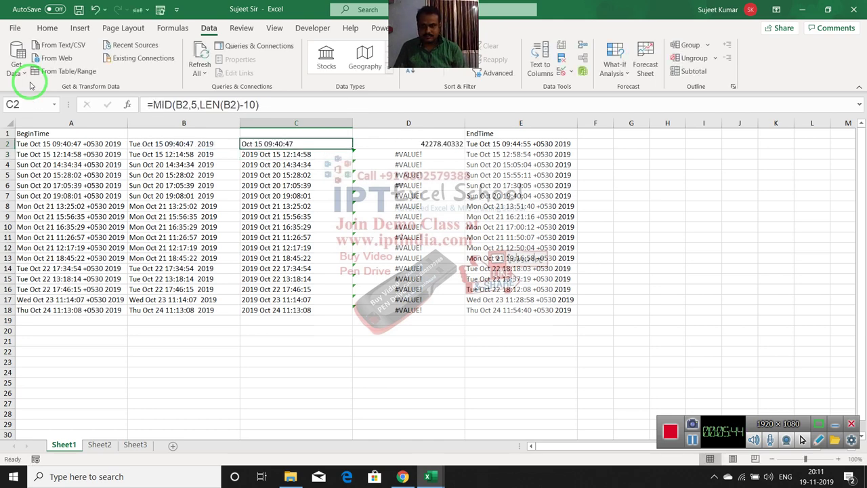
drag(353, 148, 353, 148)
double_click(353, 147)
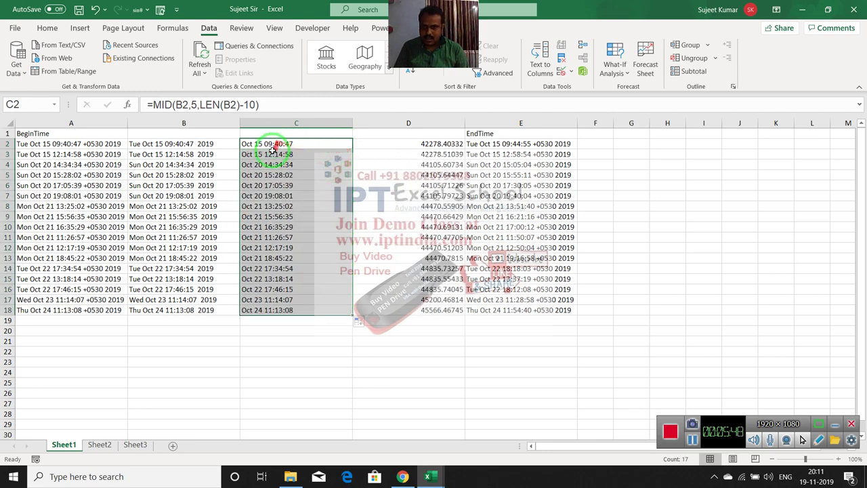
Replace both B2 references in C2's MID formula with SUBSTITUTE(A2,"+0530","").
click(177, 143)
drag(152, 104, 410, 104)
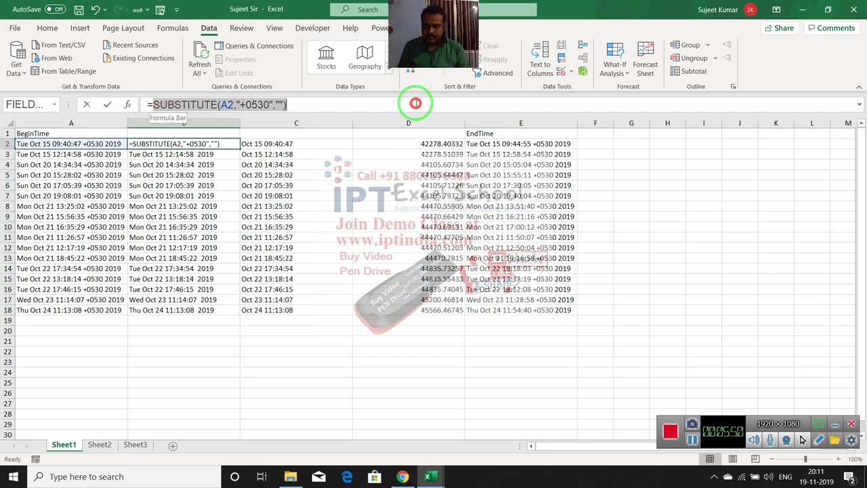
key(Escape)
click(314, 143)
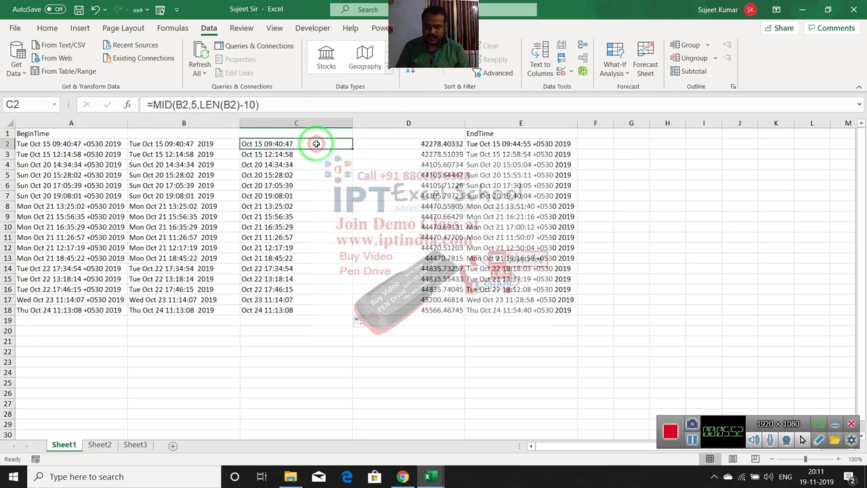
click(183, 105)
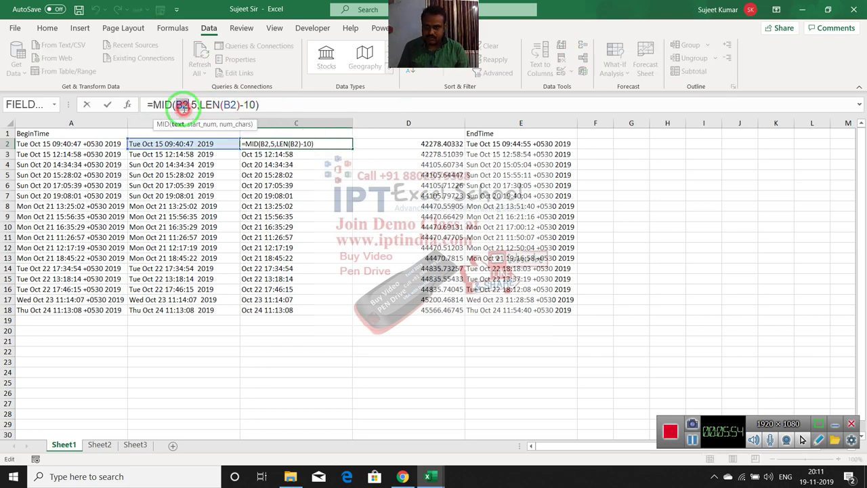
key(ctrl+v)
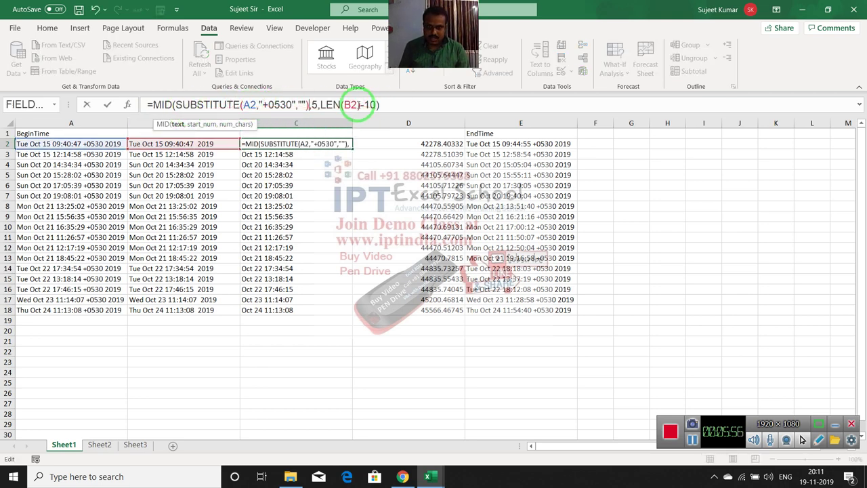
click(353, 104)
key(ctrl+v)
key(Return)
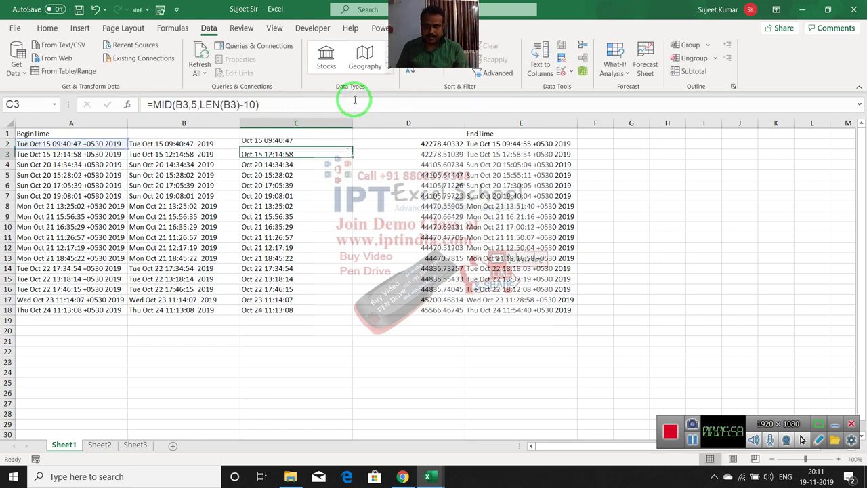
key(Up)
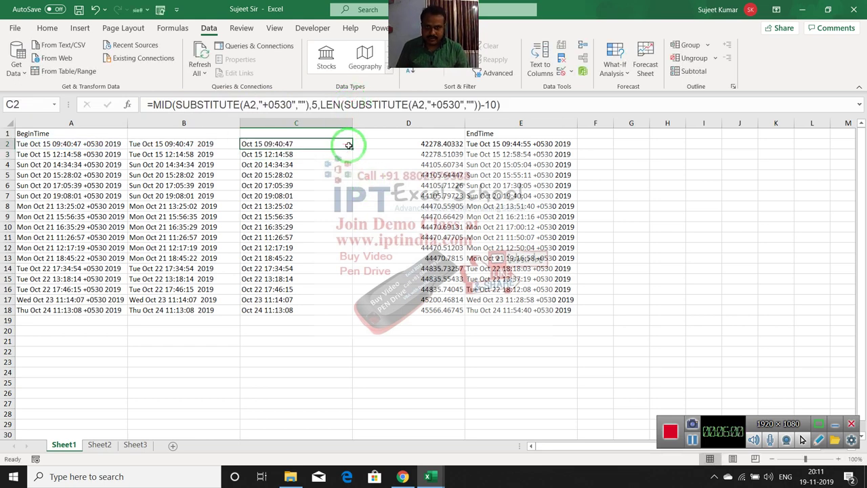
Fill the C2 extraction formula down to row 18 and clear the helper values in B2:B18.
double_click(352, 147)
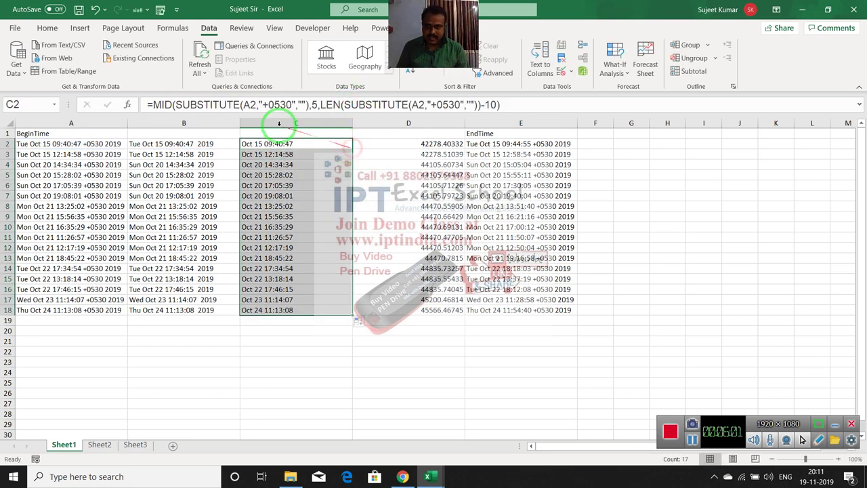
click(193, 144)
key(ctrl+shift+Down)
key(Delete)
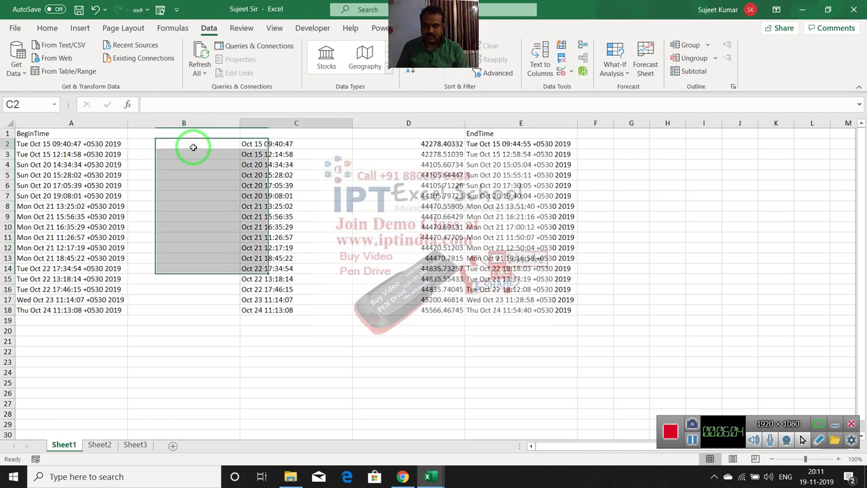
Copy C2's MID formula text and reopen D2's =DATEVALUE(C2)+TIMEVALUE(C2) formula for editing.
key(Right)
click(151, 105)
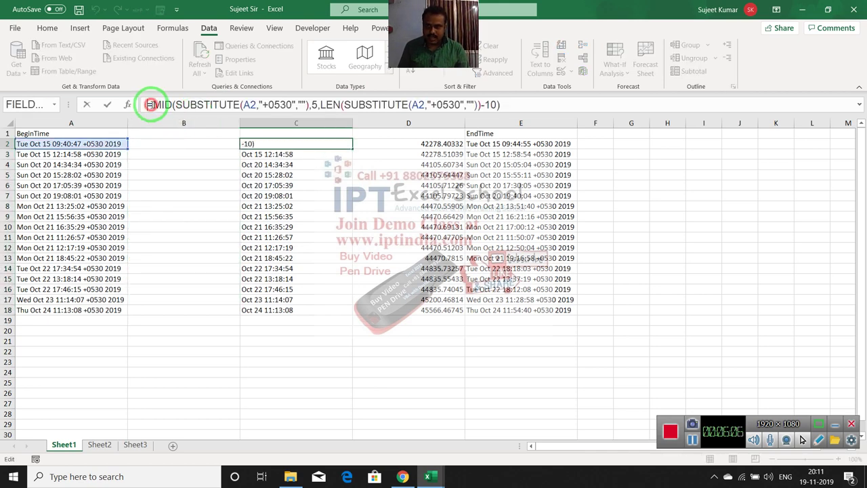
drag(152, 105, 561, 108)
key(ctrl+c)
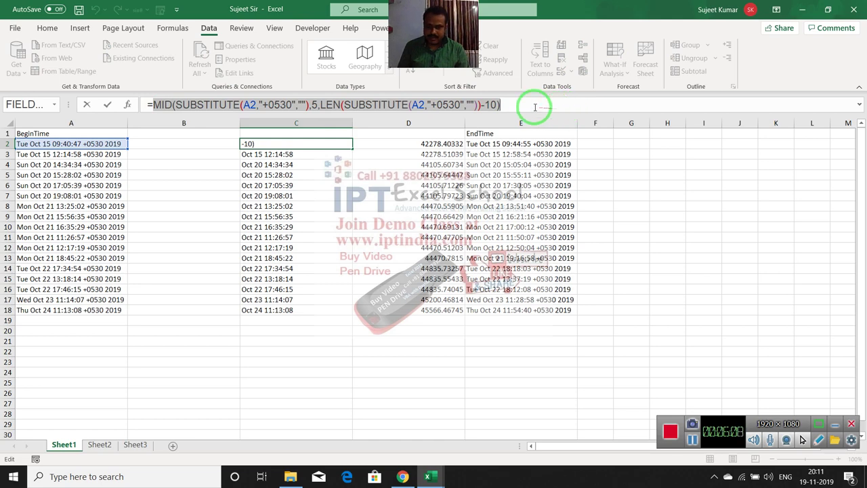
key(Escape)
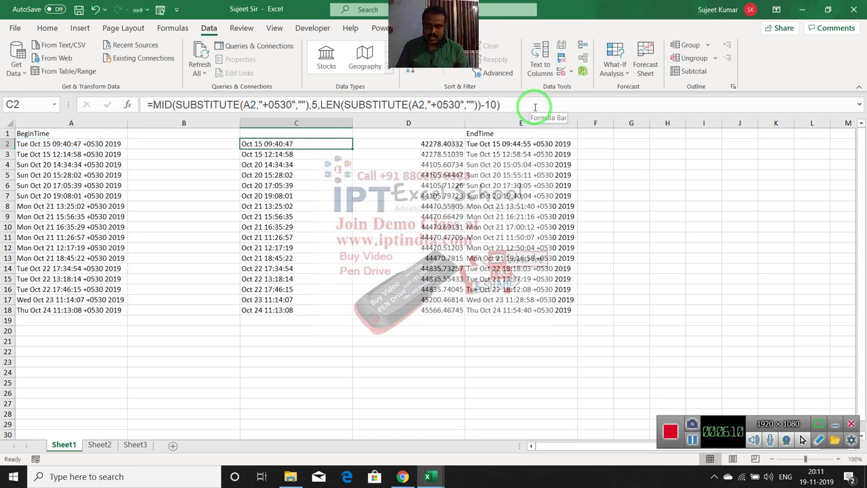
key(Right)
text(=DATEVALUE(C2)+TIMEVALUE(C2))
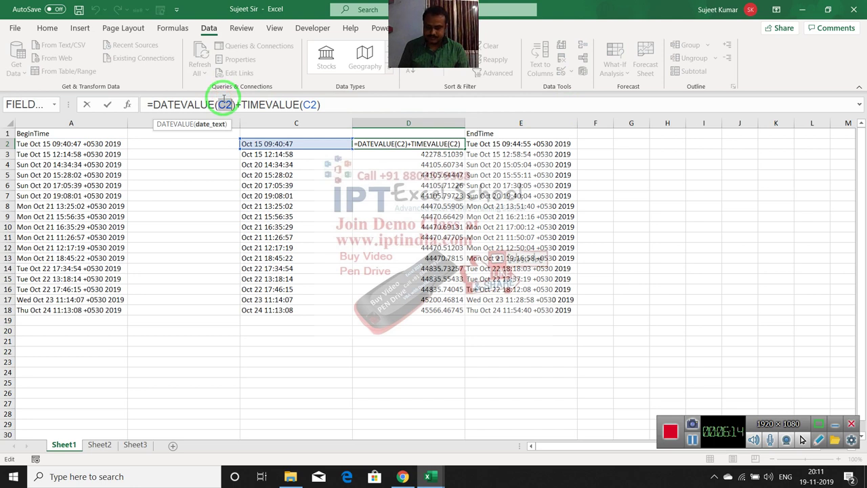
Replace both C2 references in D2's DATEVALUE and TIMEVALUE with the MID expression, filling to row 18.
key(ctrl+v)
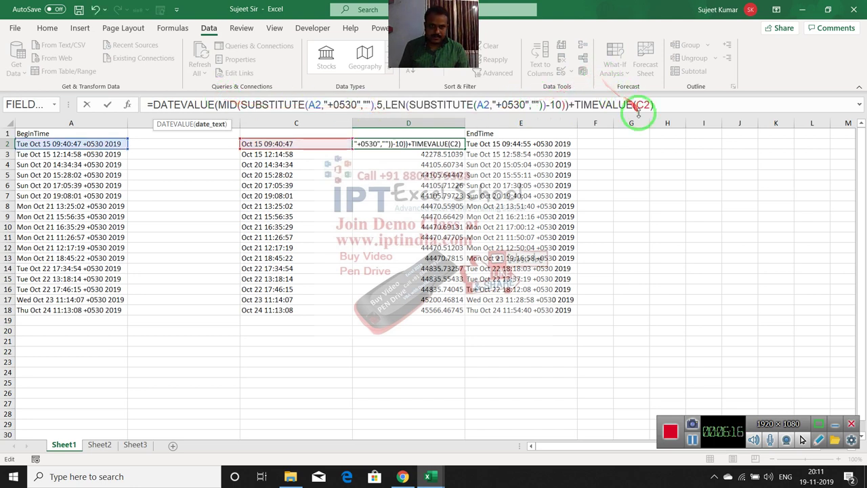
key(shift+End)
key(Delete)
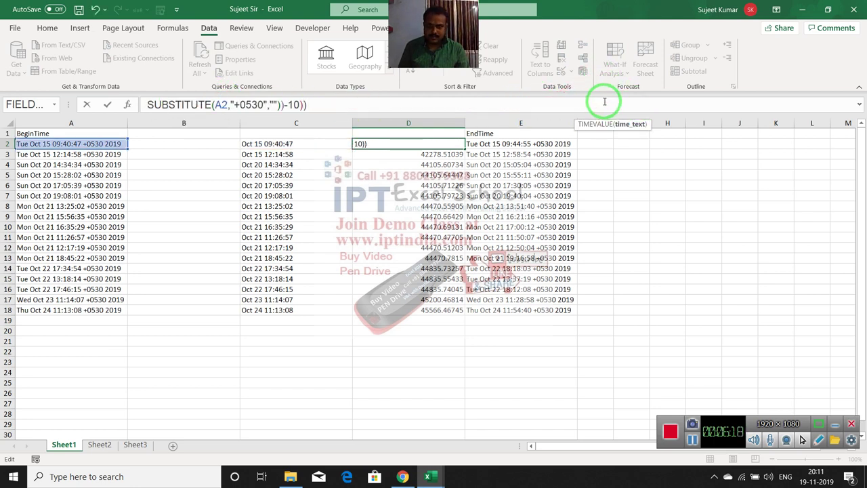
key(Return)
key(Up)
key(ctrl+shift+Down)
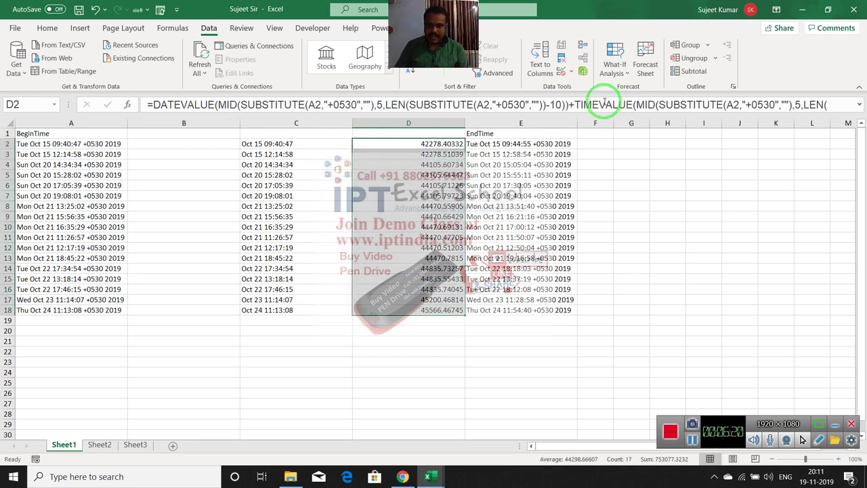
Clear the helper cells C2:C18 and delete the emptied columns B and C.
key(Left)
key(Left)
key(Right)
key(ctrl+shift+Down)
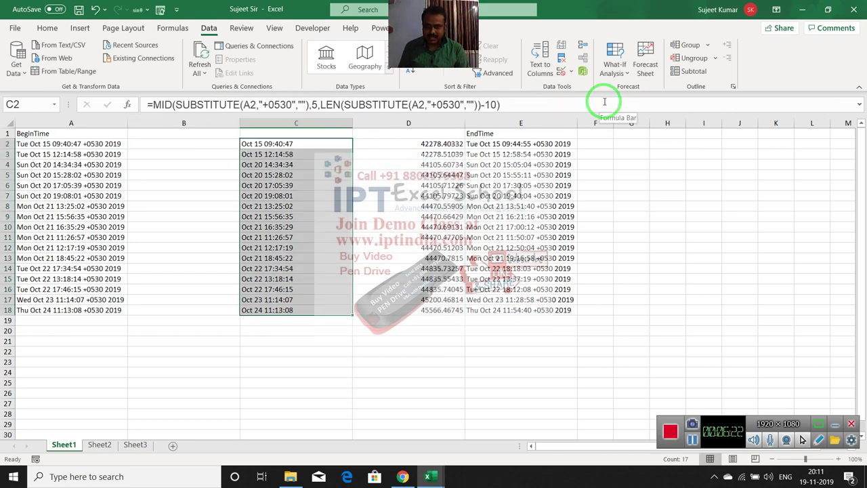
key(Delete)
key(Left)
key(ctrl+space)
key(shift+Right)
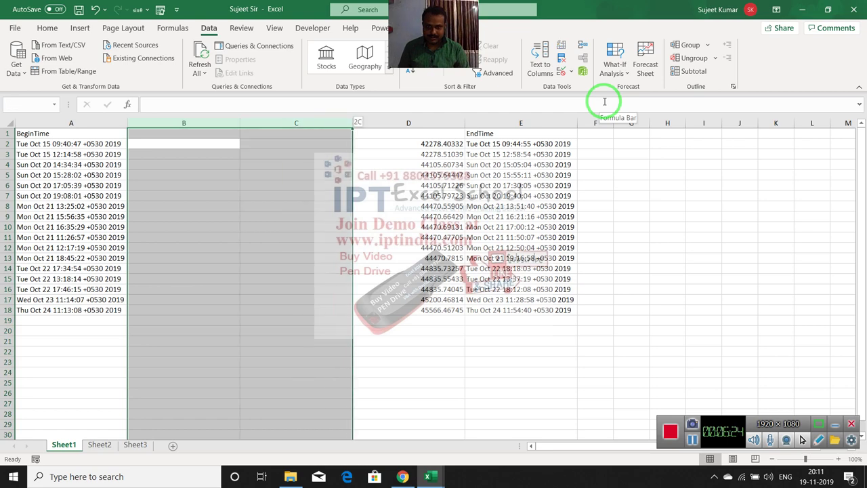
key(ctrl+minus)
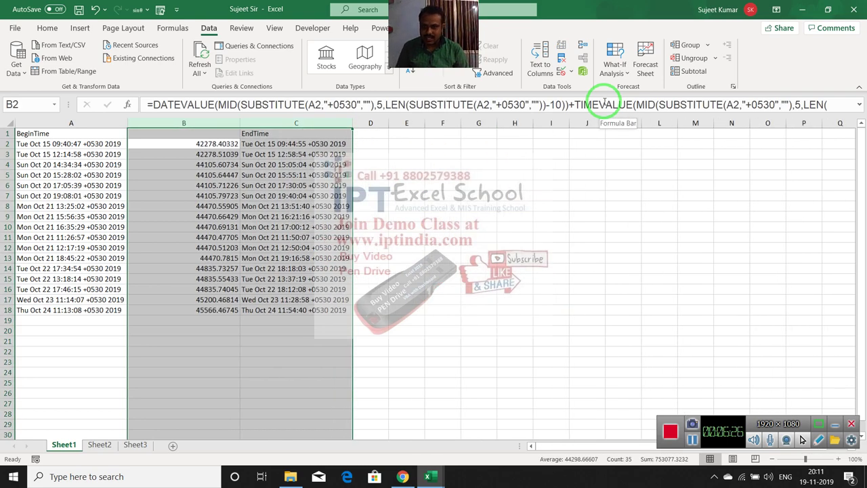
Copy the begin-time conversion formula now sitting in B2.
key(Right)
key(Left)
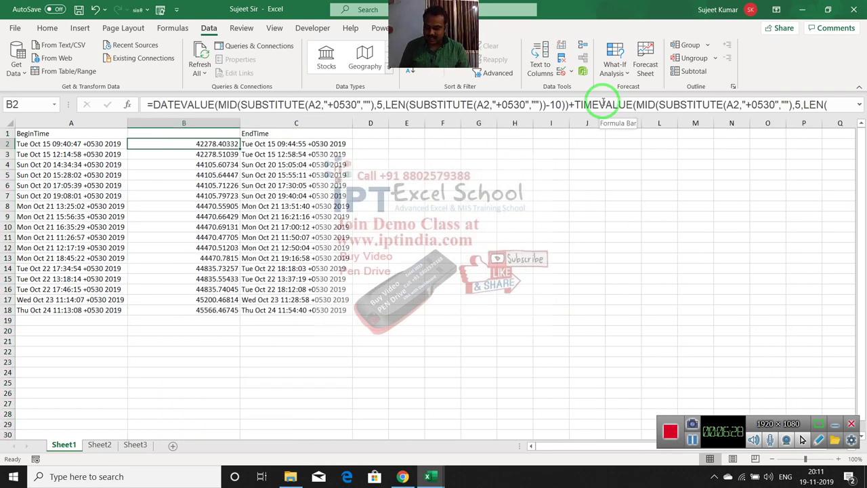
key(ctrl+c)
key(Right)
key(Right)
key(Right)
Paste the conversion formula into D2 and fill it down to D18 for end times.
key(Left)
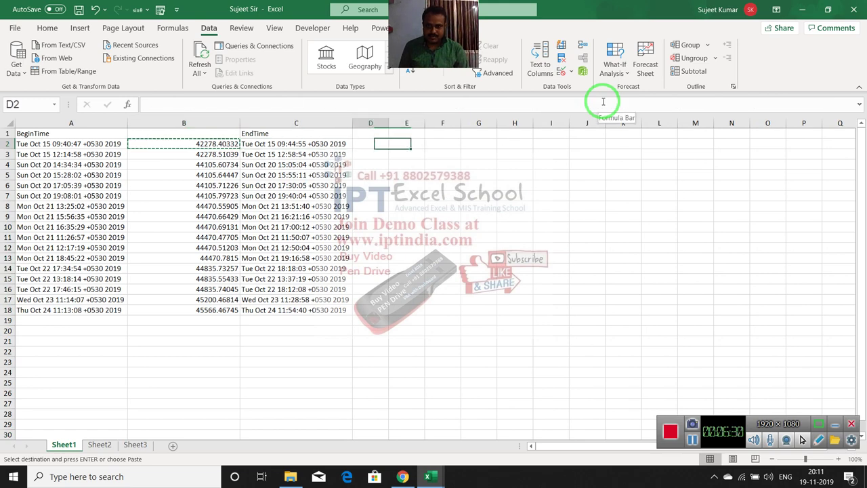
key(Return)
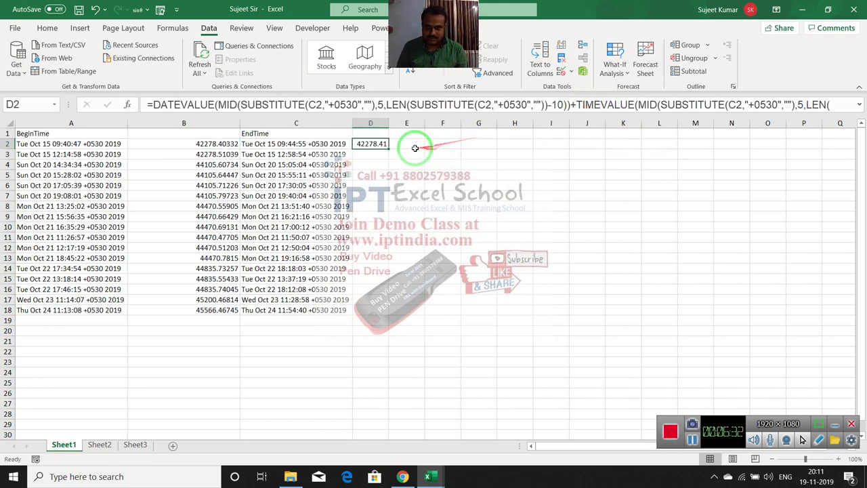
double_click(389, 148)
Enter the duration formula =D2-B2 in E2 and fill it down to E18.
click(403, 146)
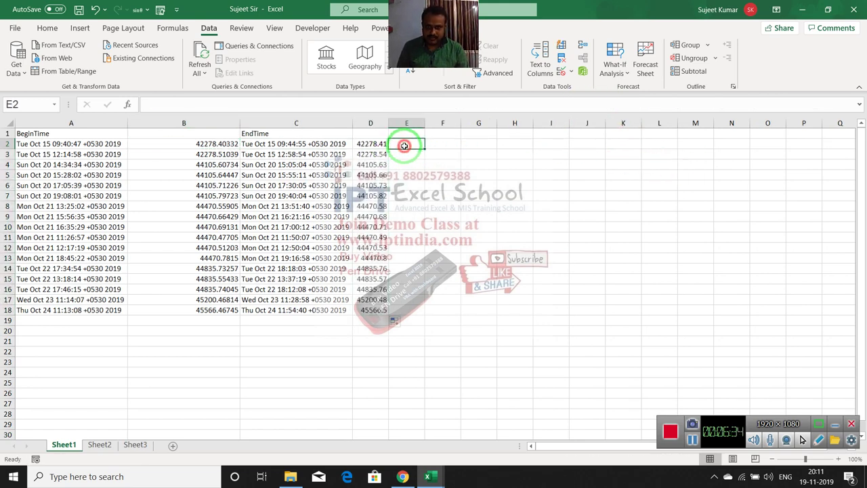
text(=)
key(Left)
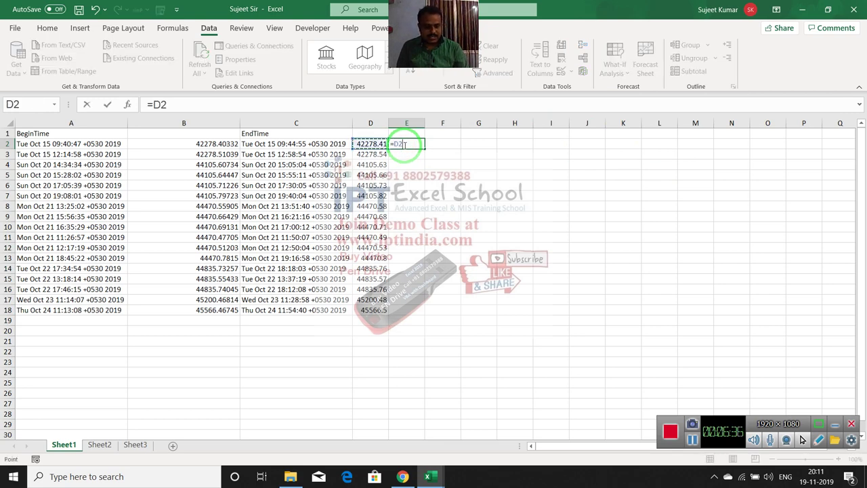
key(Left)
key(Left)
key(Left)
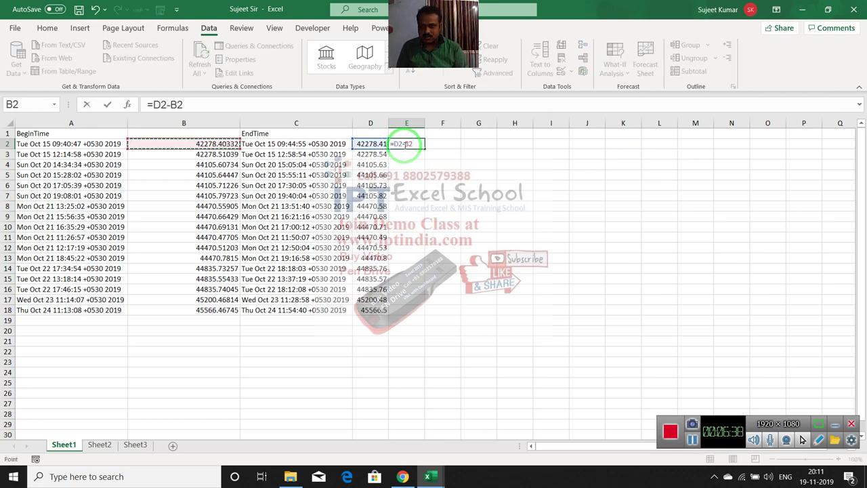
key(Return)
click(404, 145)
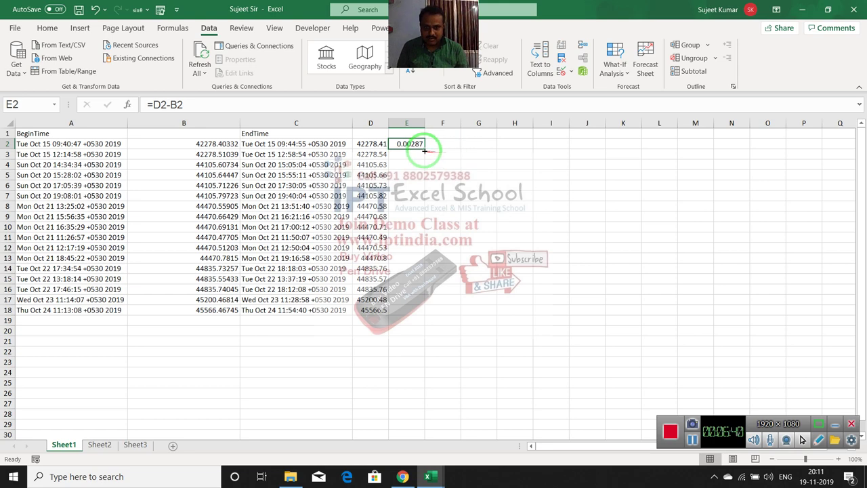
double_click(425, 148)
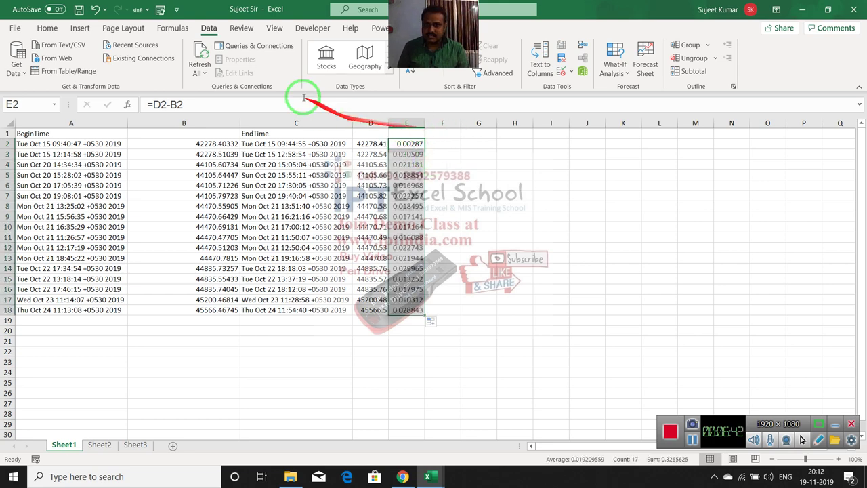
Format the E2:E18 durations as 37:30:55 time with the English (United States) locale.
click(59, 30)
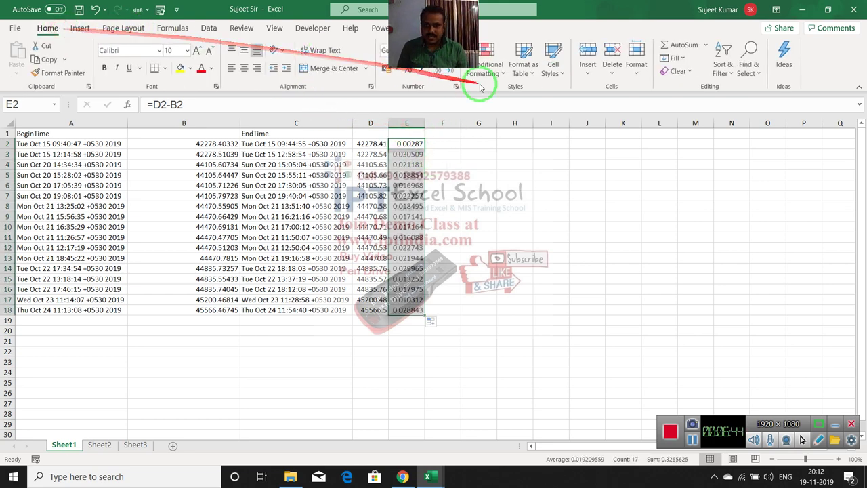
click(456, 87)
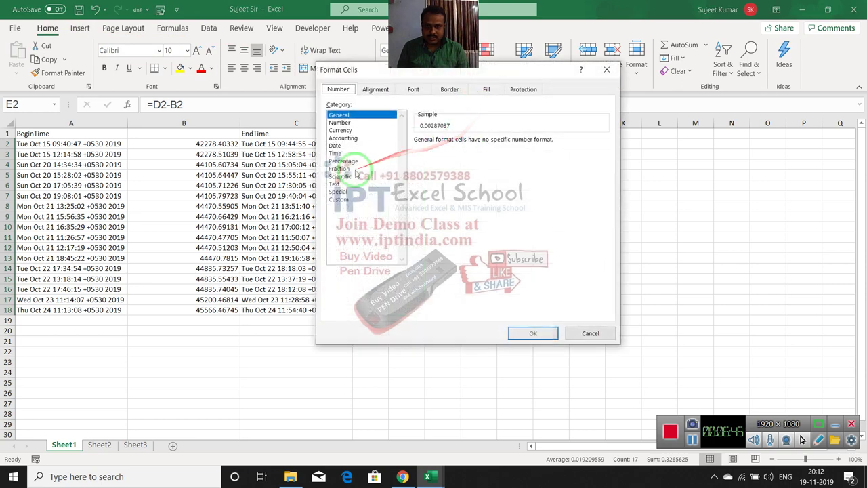
click(335, 153)
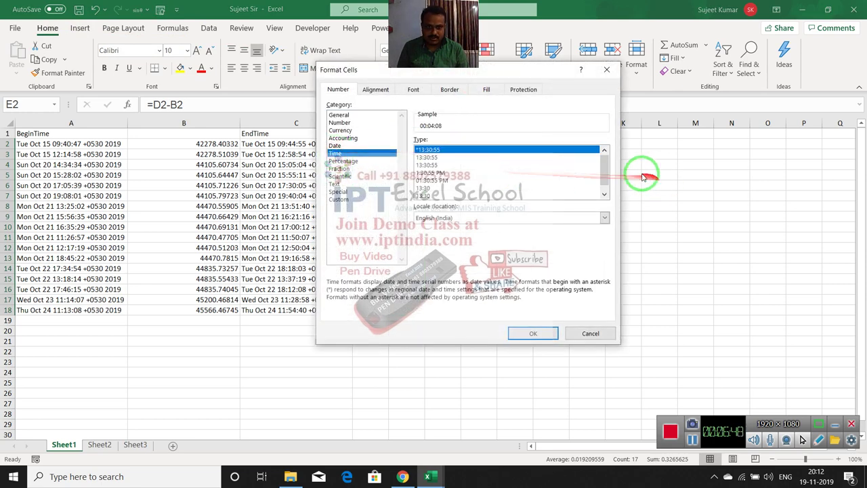
drag(604, 165, 605, 180)
click(572, 218)
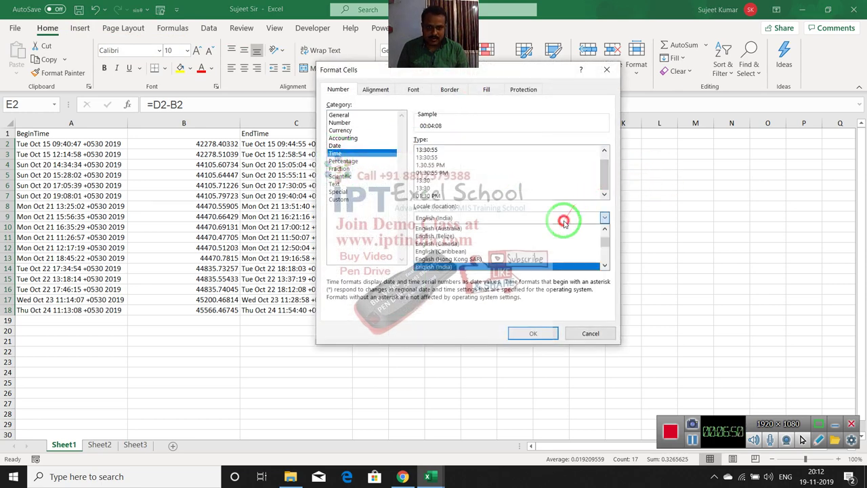
scroll(564, 252, down, 5)
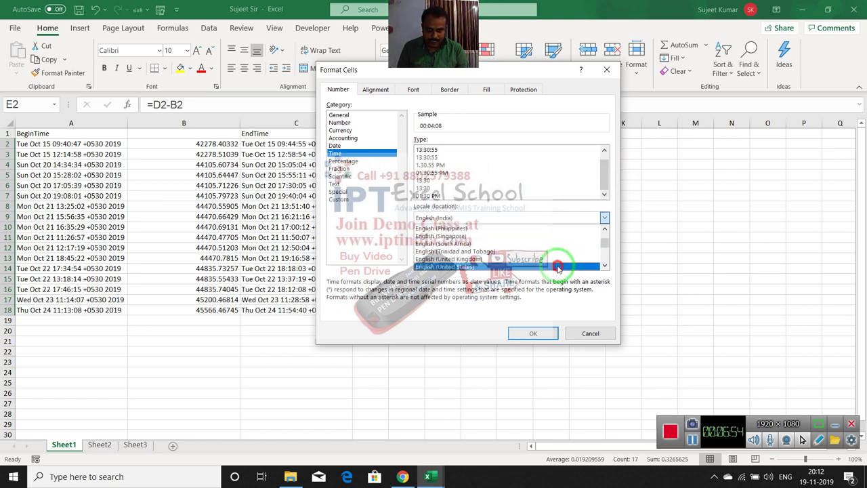
click(559, 266)
click(439, 188)
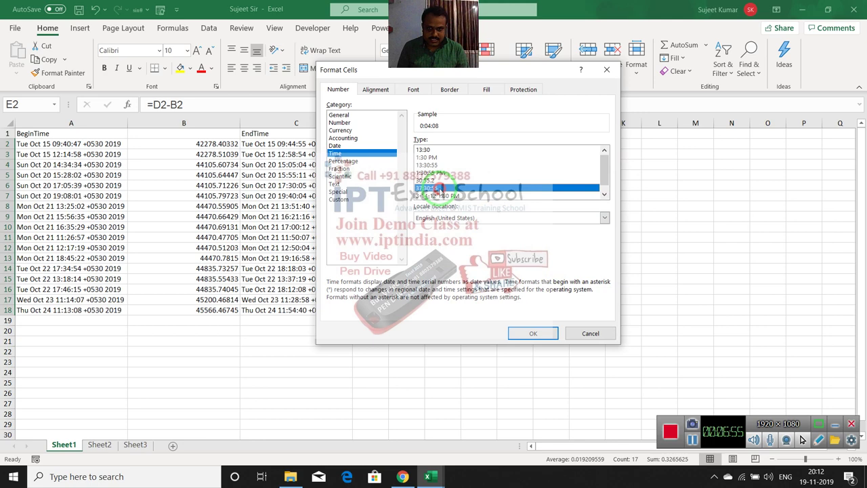
click(533, 333)
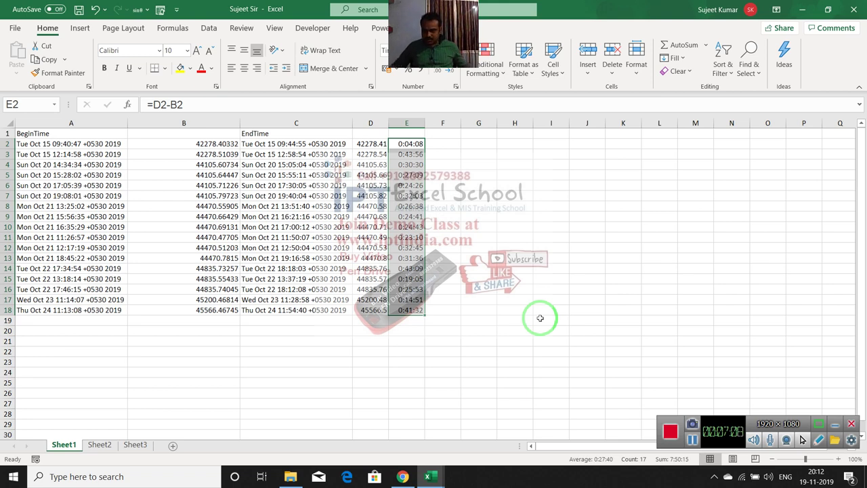
drag(542, 345, 449, 337)
drag(311, 331, 65, 313)
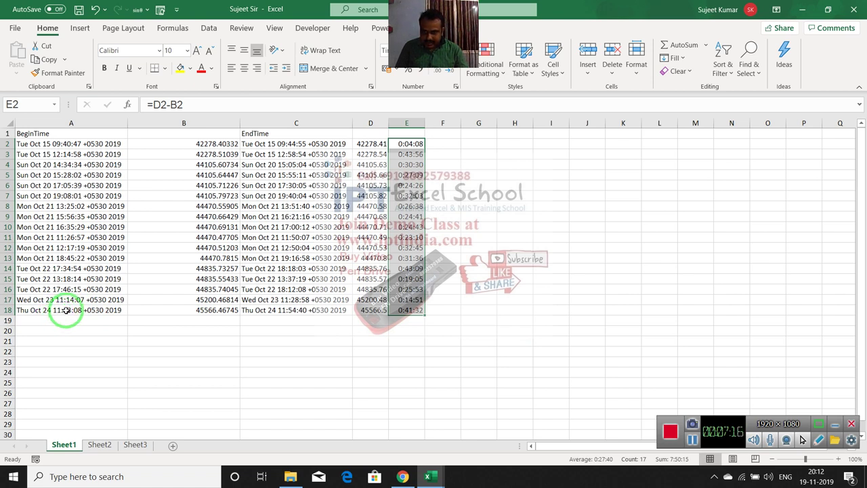
drag(65, 311, 174, 299)
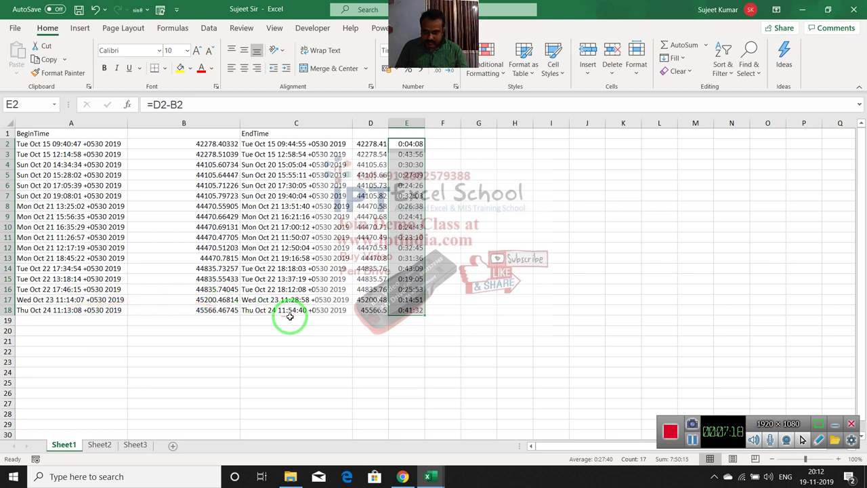
click(392, 313)
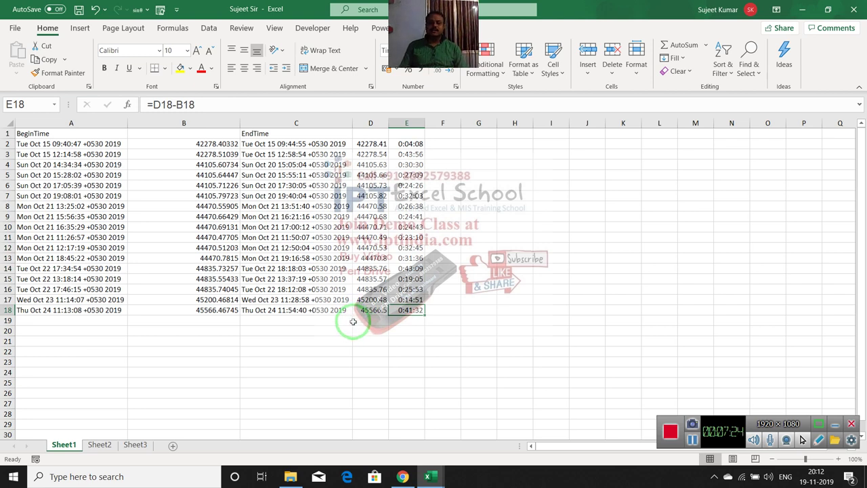
key(Up)
key(Up)
key(Up)
key(Left)
key(Left)
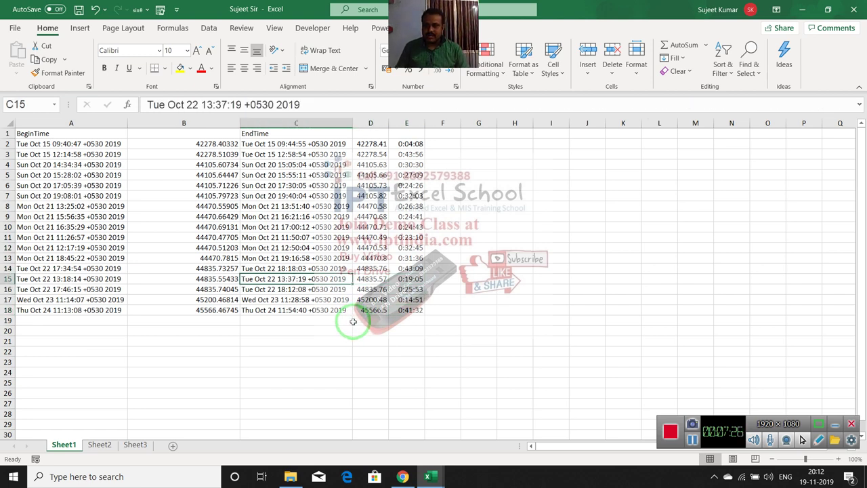
key(Up)
key(Up)
key(Up)
key(Up)
key(Up)
key(Up)
key(Up)
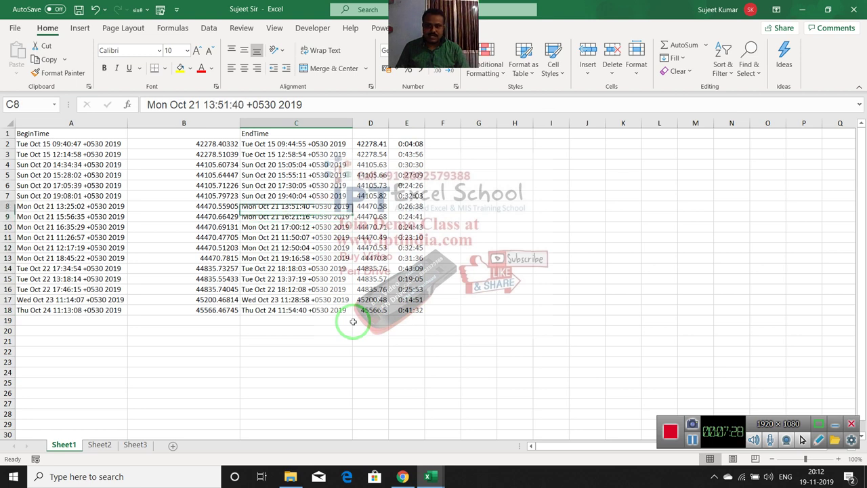
key(Up)
key(Up)
key(Up)
key(Up)
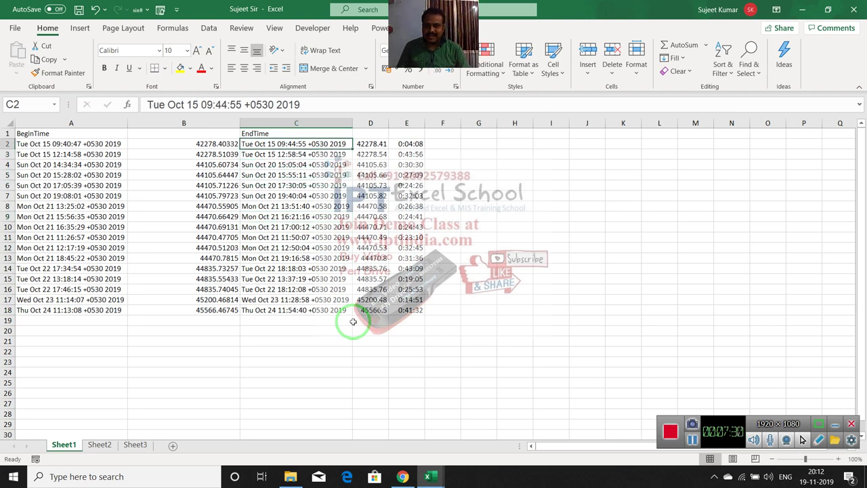
key(Down)
key(Up)
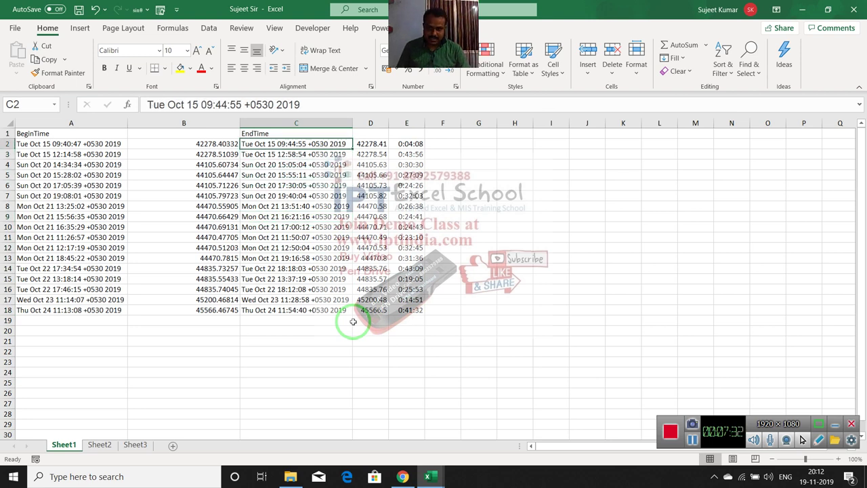
Copy the EndTime entries C2:C18 and paste them into Sheet2 at A1.
key(Down)
key(Down)
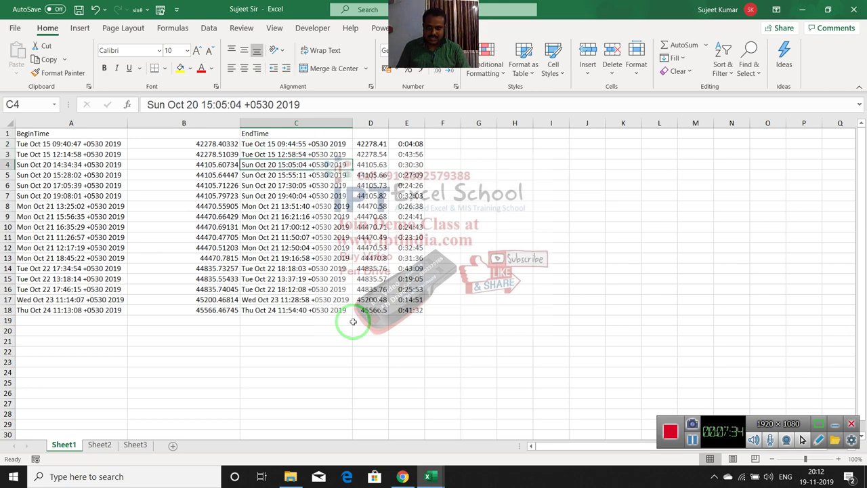
key(Up)
key(Up)
key(Up)
key(Down)
key(ctrl+shift+Down)
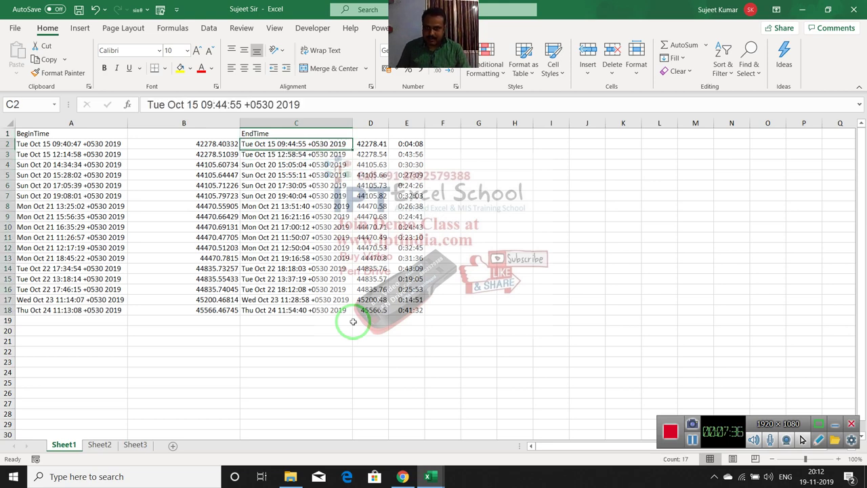
key(ctrl+c)
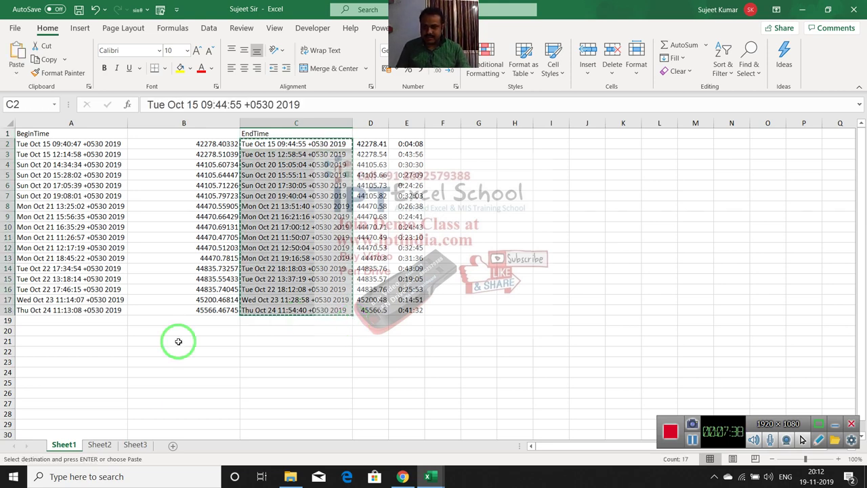
click(95, 445)
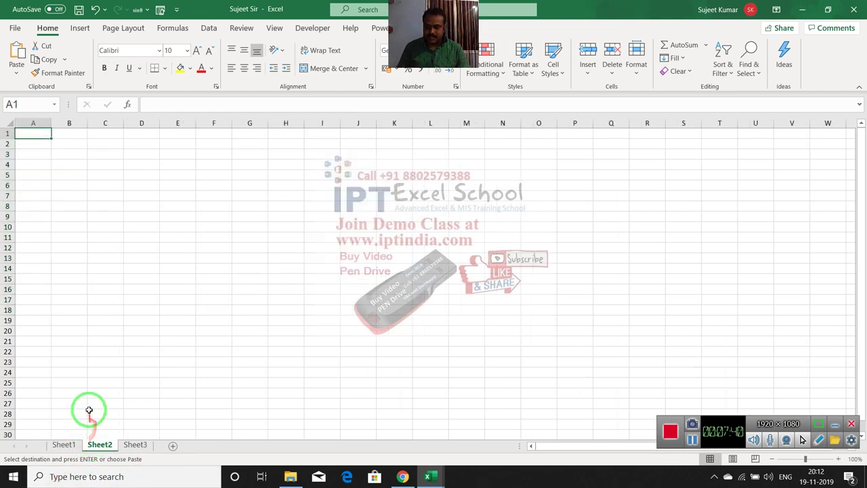
key(ctrl+v)
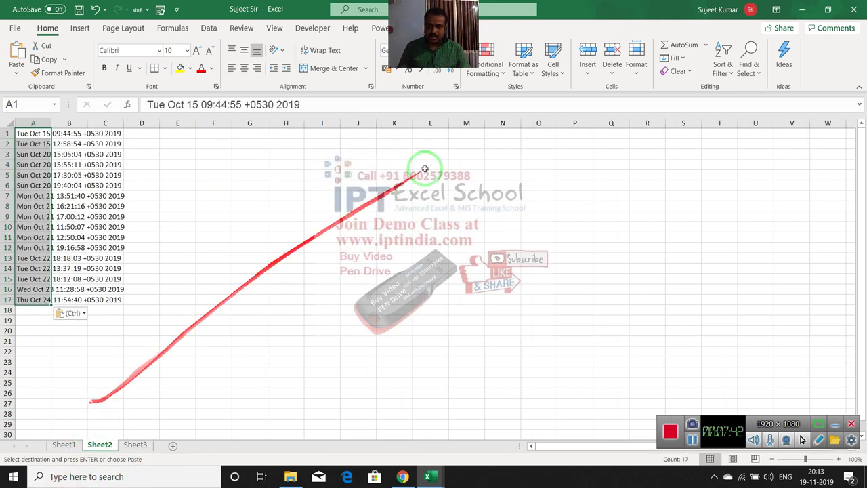
Split the pasted timestamps into columns with Text to Columns, delimited by Space.
click(208, 28)
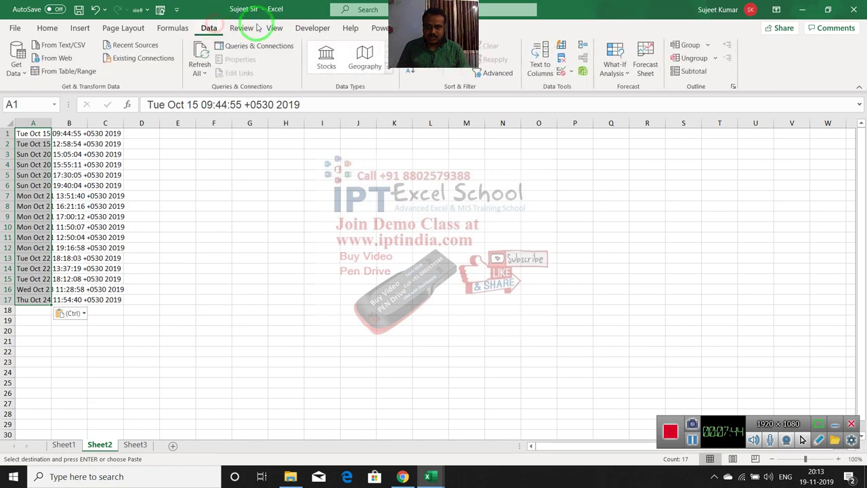
click(540, 72)
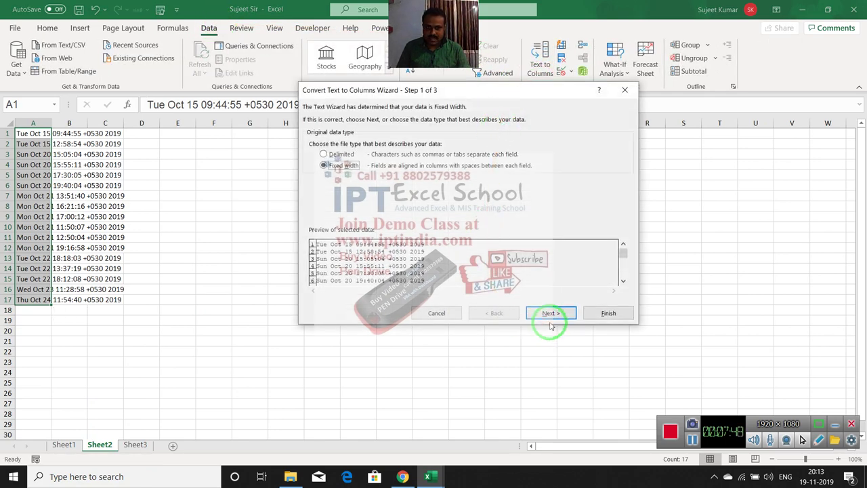
click(324, 154)
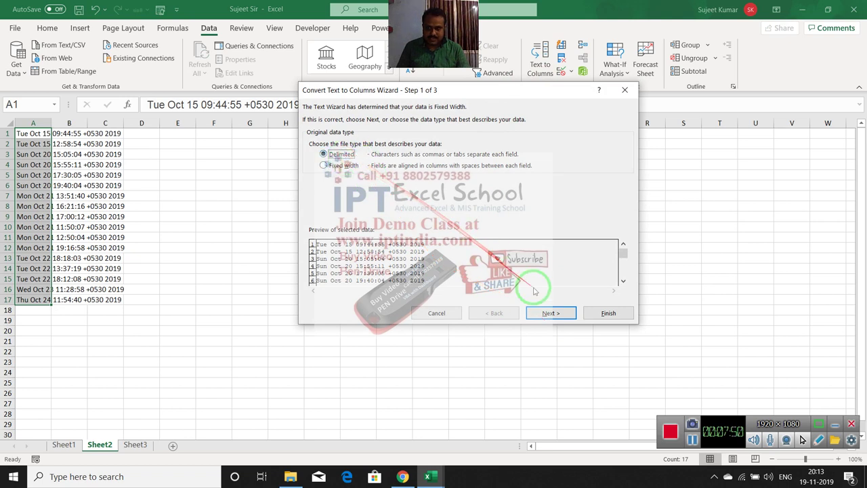
click(549, 312)
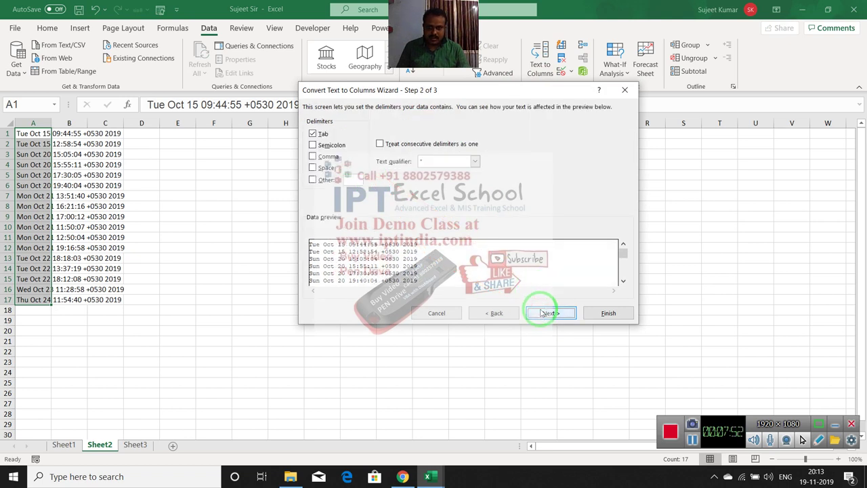
click(312, 167)
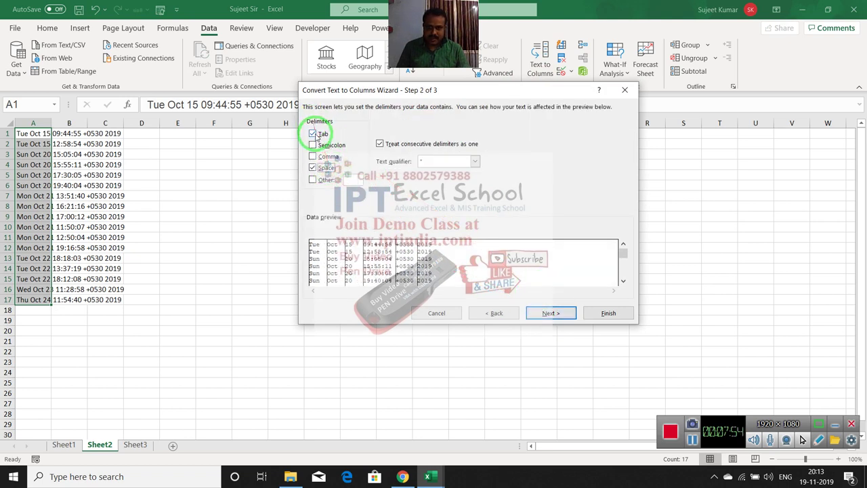
click(552, 313)
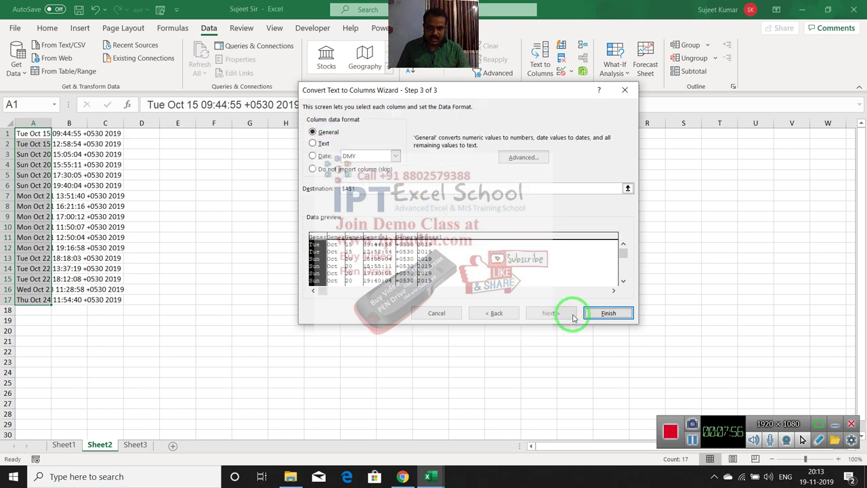
click(606, 314)
click(430, 300)
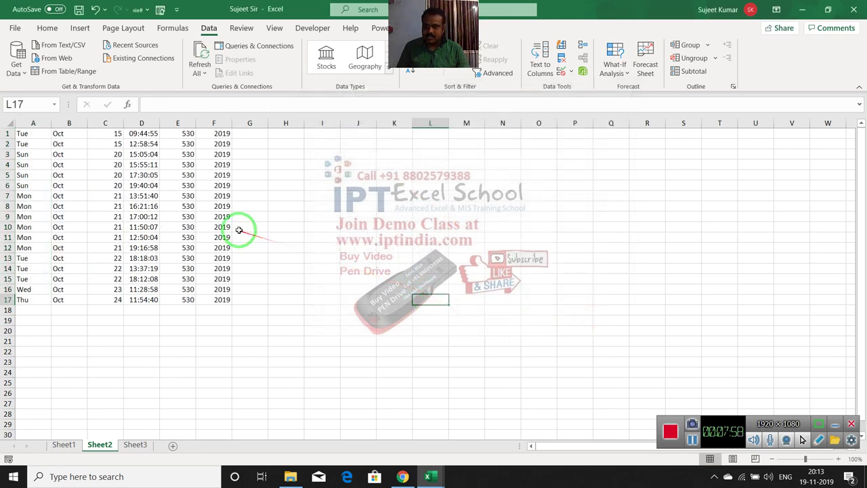
Delete the weekday column and the 530 offset column from Sheet2.
click(27, 123)
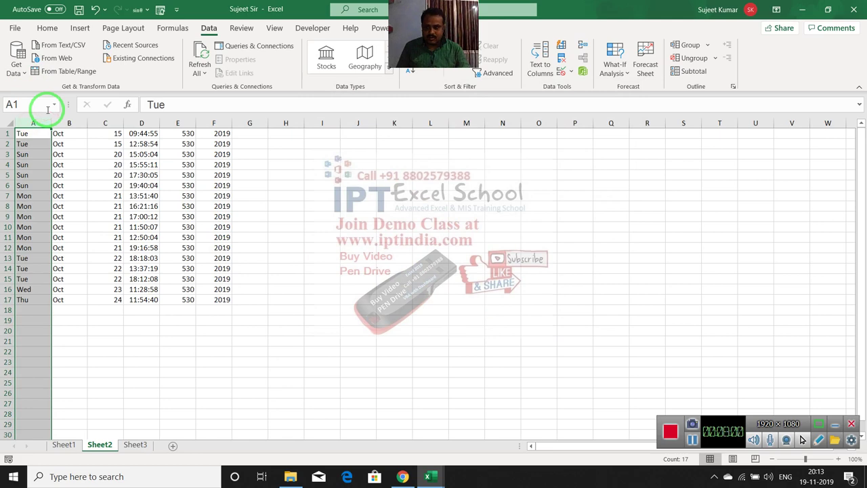
key(ctrl+minus)
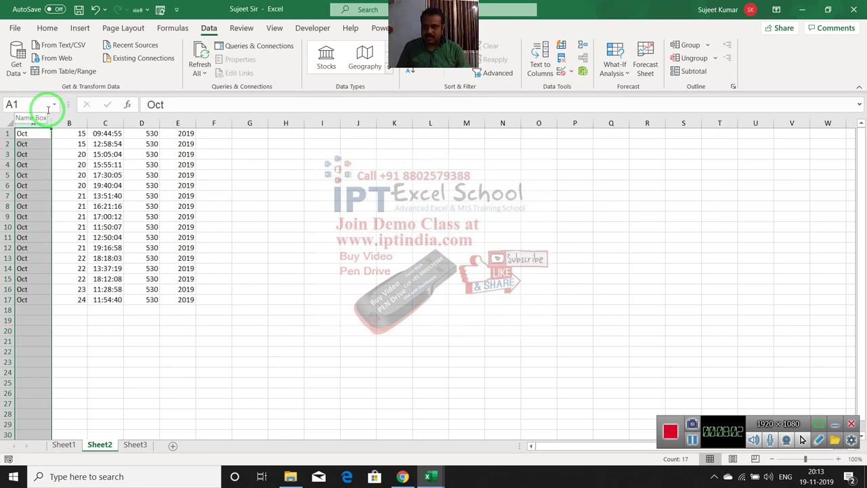
key(Right)
key(Right)
key(Right)
key(ctrl+space)
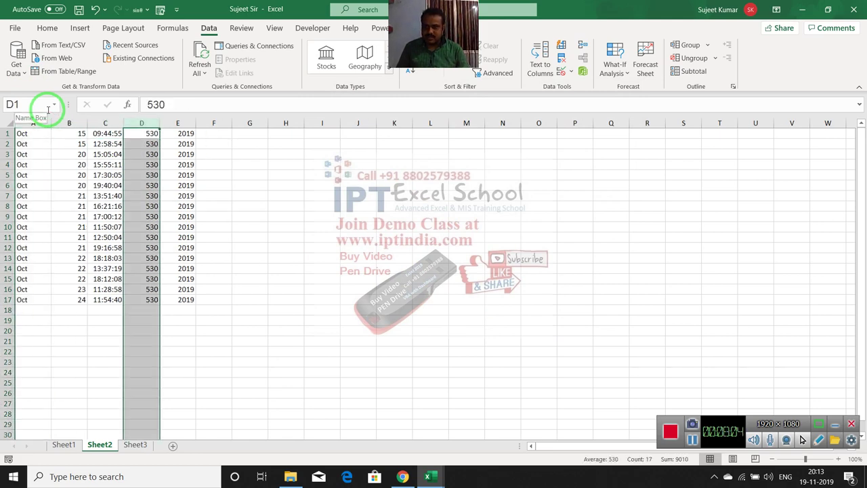
key(ctrl+minus)
key(Left)
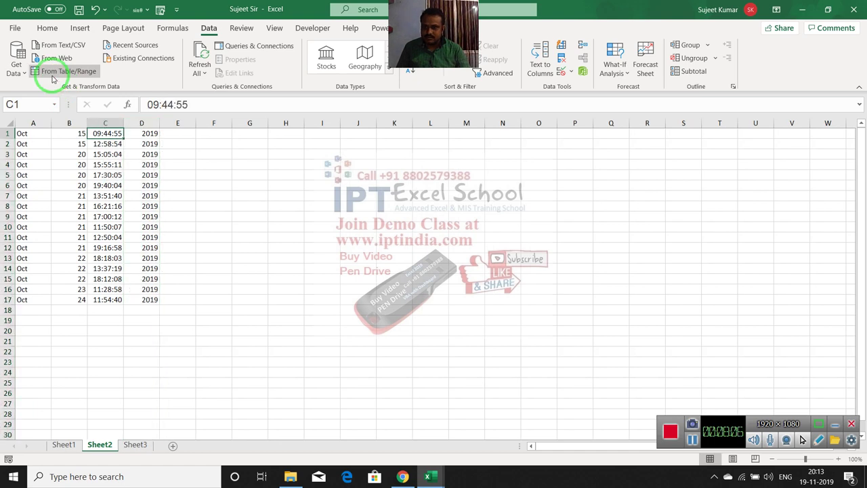
Enter =B1&"-"&A1&"-"&D1 in E1, fill it to row 17 and autofit column E.
key(Right)
key(Left)
key(Right)
key(Right)
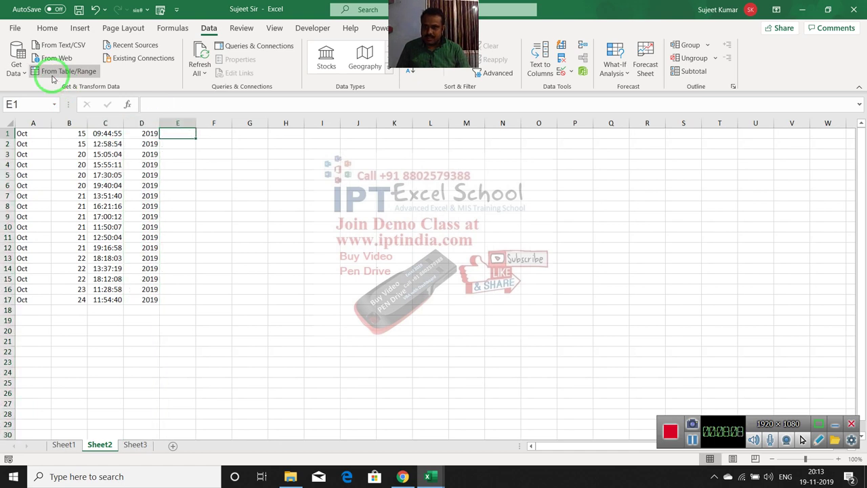
text(=)
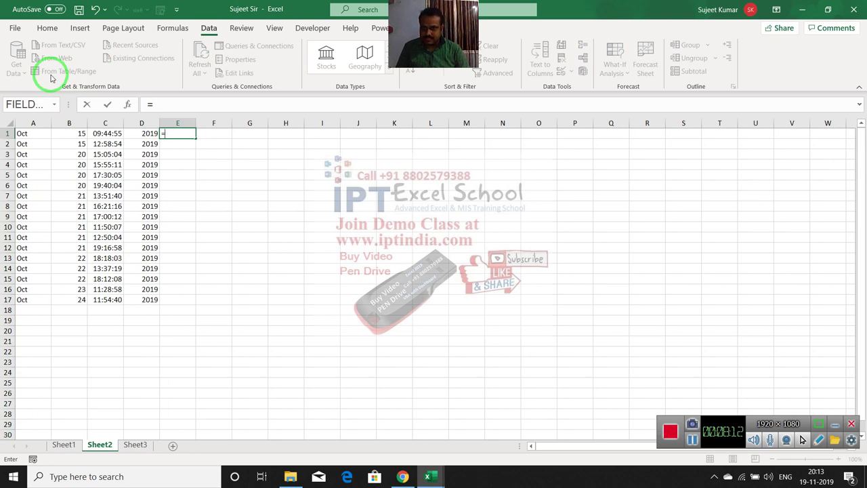
key(Left)
key(Left)
key(Left)
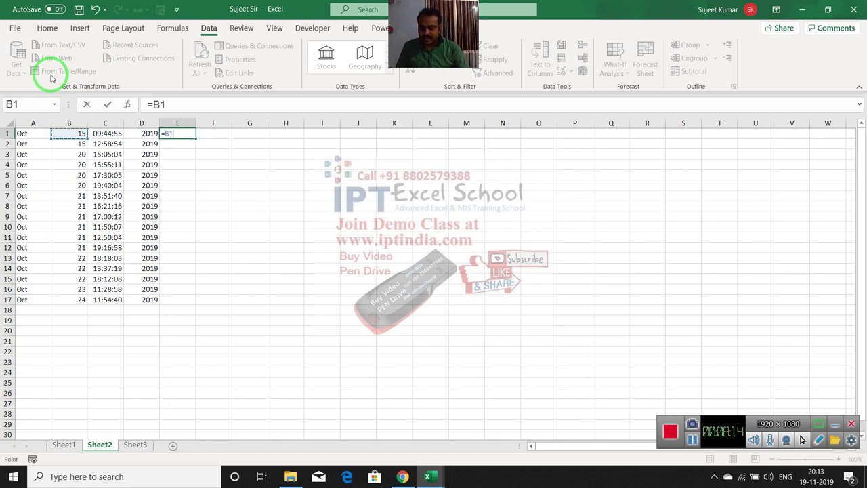
text(&"-"&)
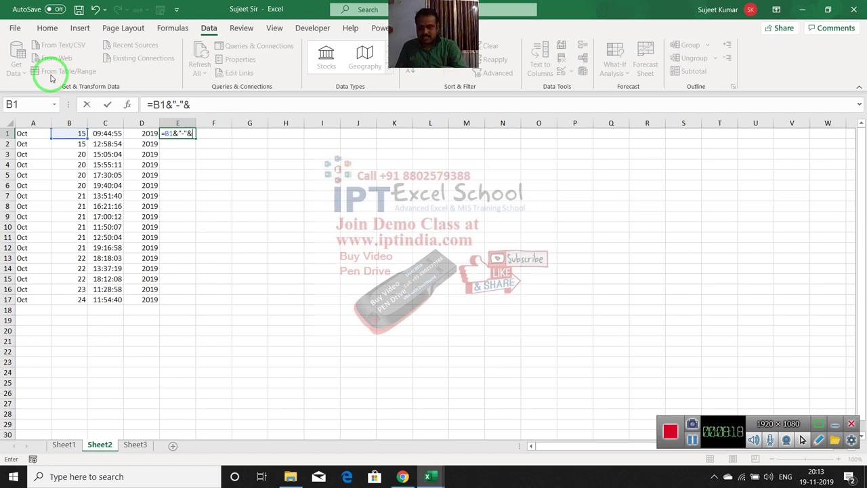
key(Left)
key(Left)
key(Left)
key(Left)
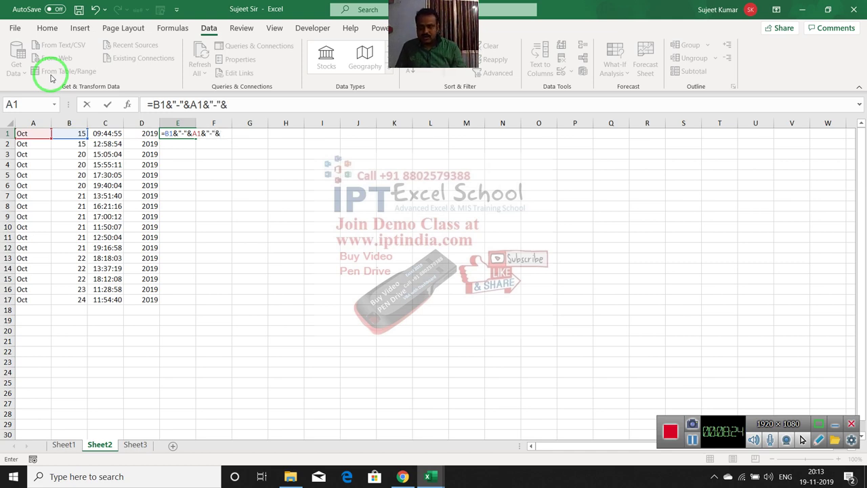
key(Left)
key(ctrl+Return)
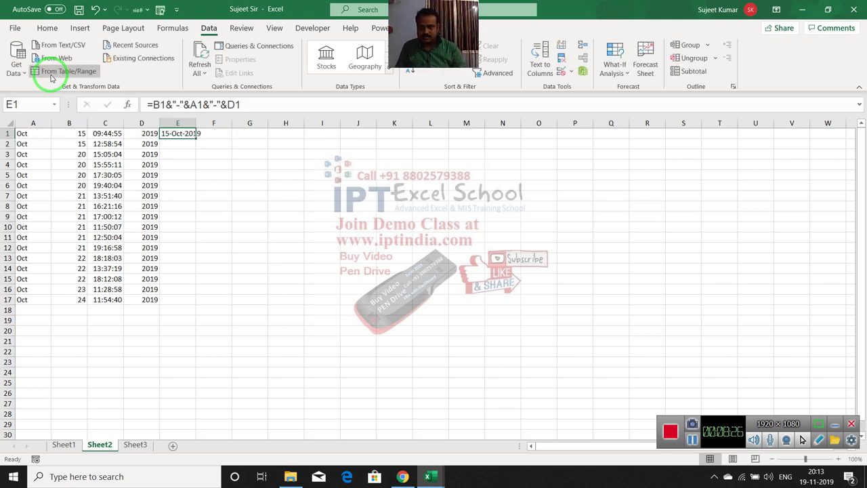
double_click(195, 139)
click(197, 130)
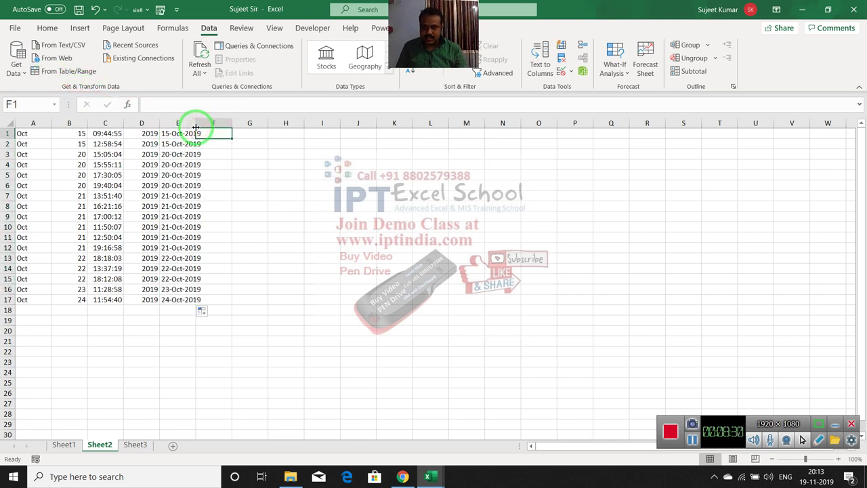
double_click(196, 122)
Change E1 to =(B1&"-"&A1&"-"&D1)+0 and refill E1:E17 to get date serials.
click(182, 133)
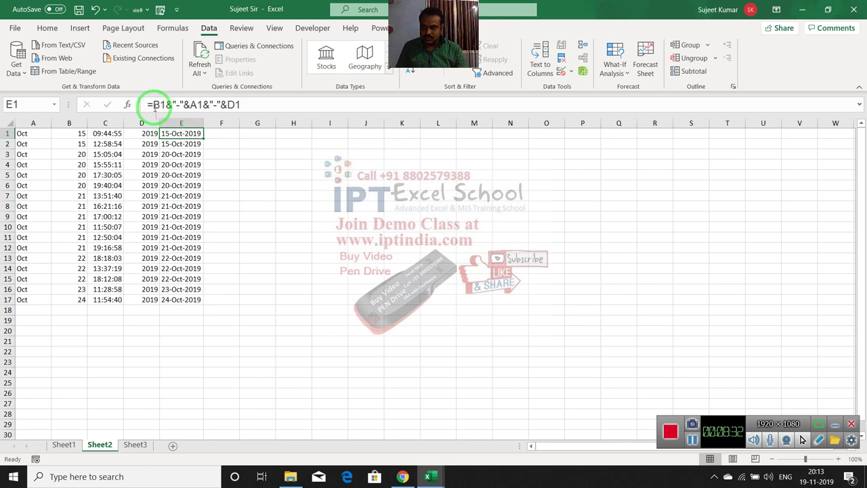
click(155, 106)
text(()
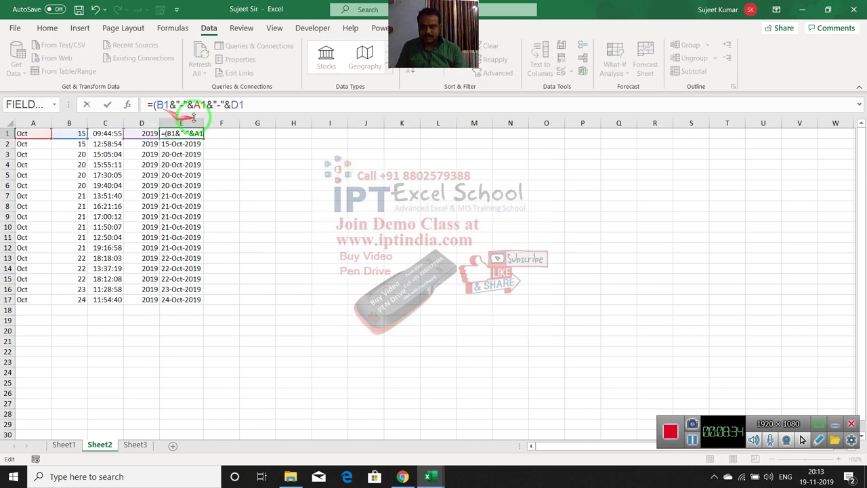
click(246, 104)
text()+)
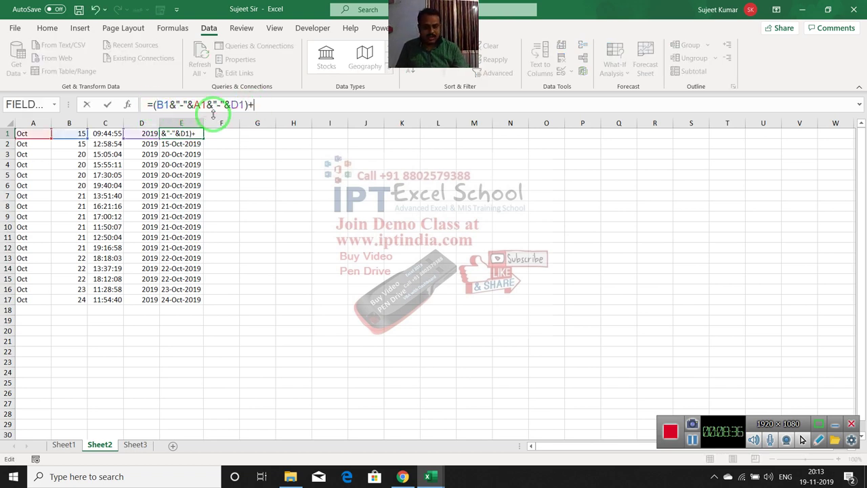
text(0)
key(Return)
text(.)
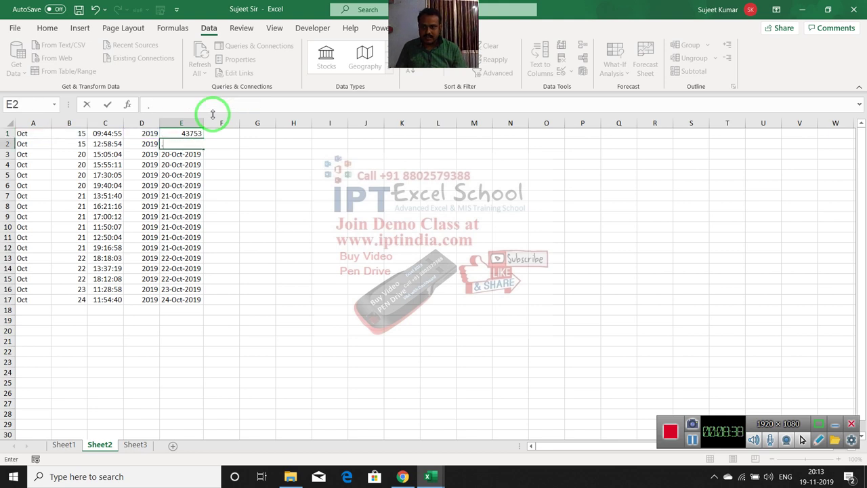
key(Escape)
key(Up)
key(ctrl+shift+Down)
key(ctrl+d)
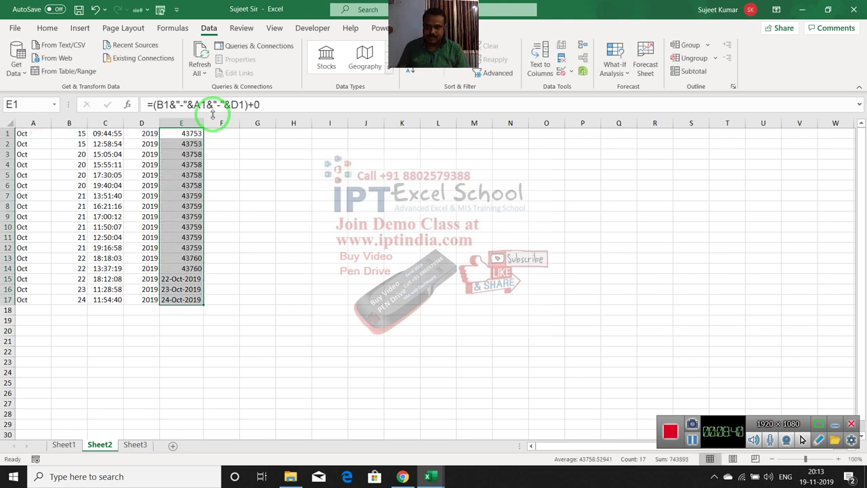
key(Up)
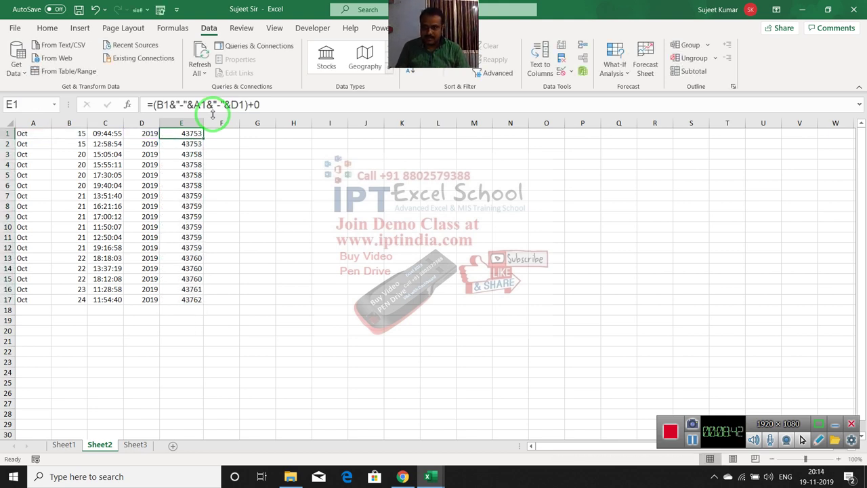
key(Right)
Enter =E1+C1 in F1 and fill it down to F17.
text(=)
key(Left)
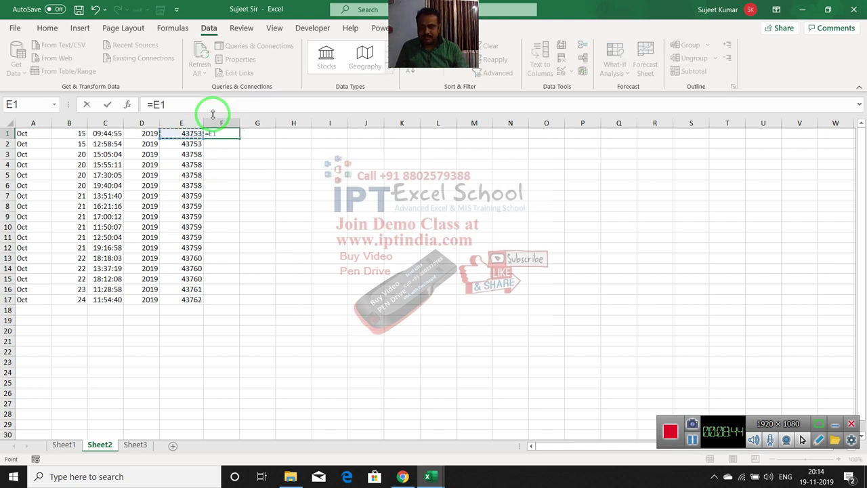
key(Left)
key(Left)
key(Left)
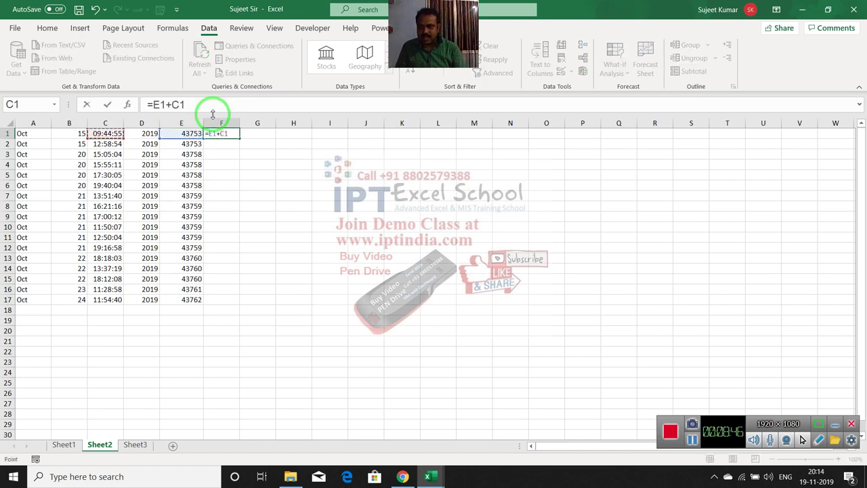
key(Return)
key(Up)
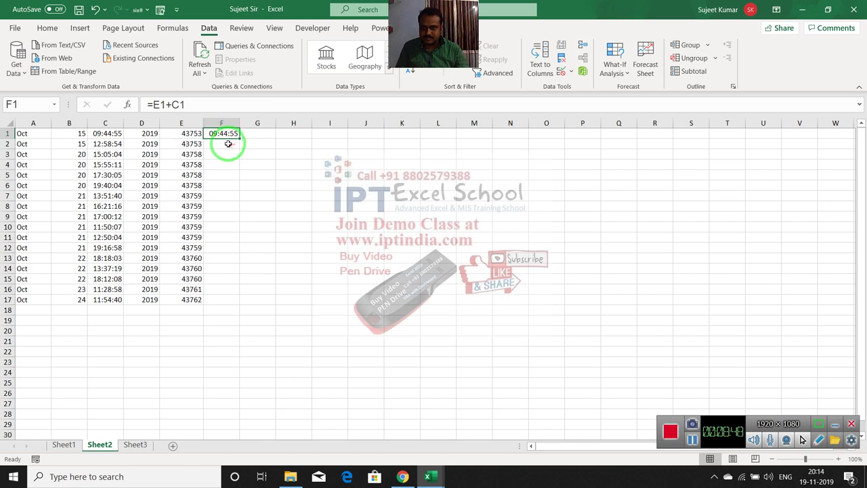
double_click(238, 138)
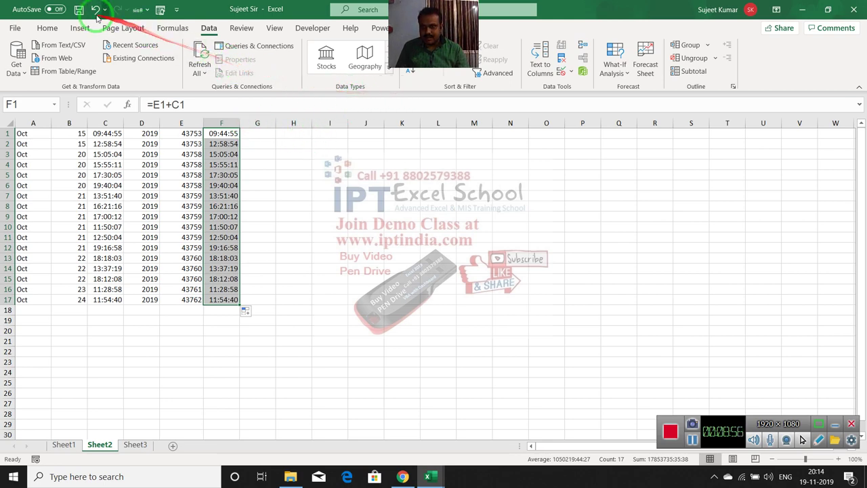
Format column F as Short Date, then minimize Excel to the desktop.
click(47, 28)
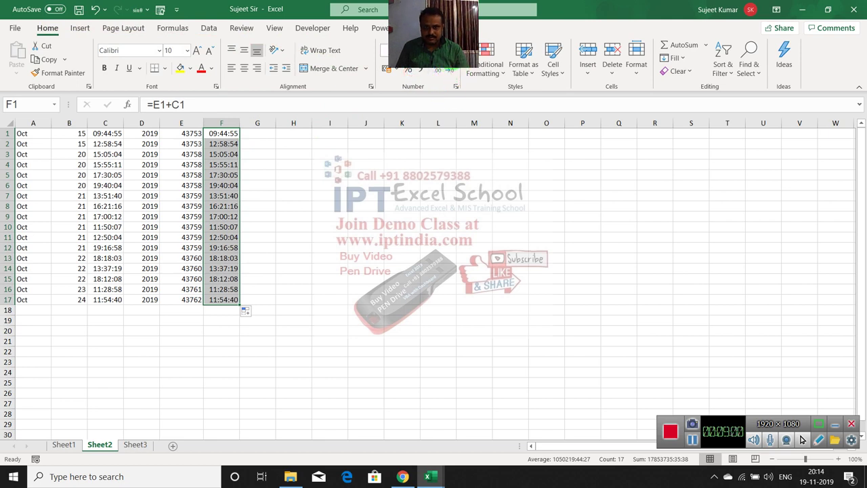
click(455, 50)
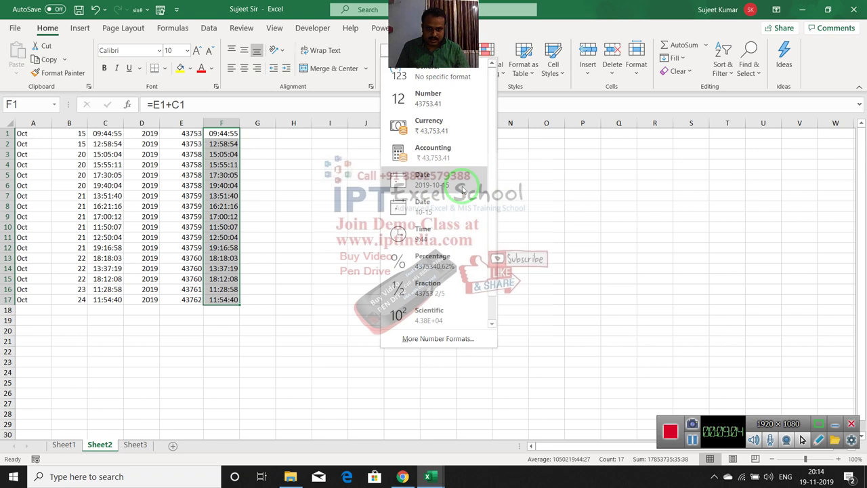
click(463, 190)
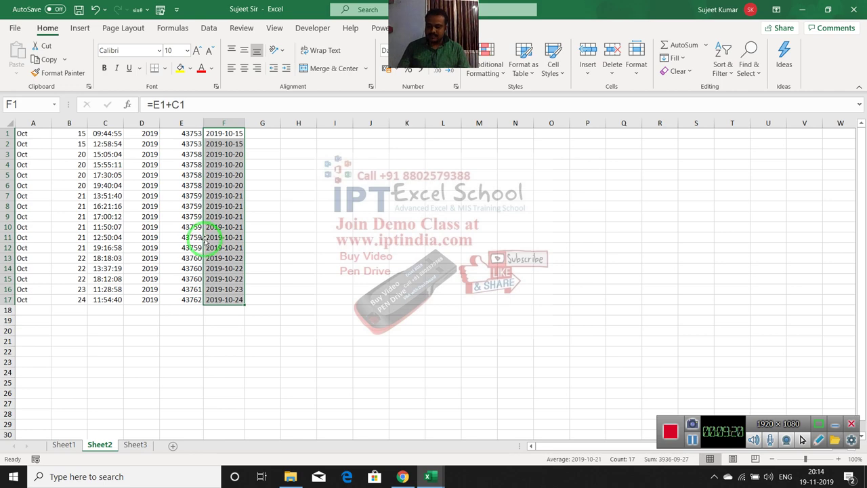
key(super+d)
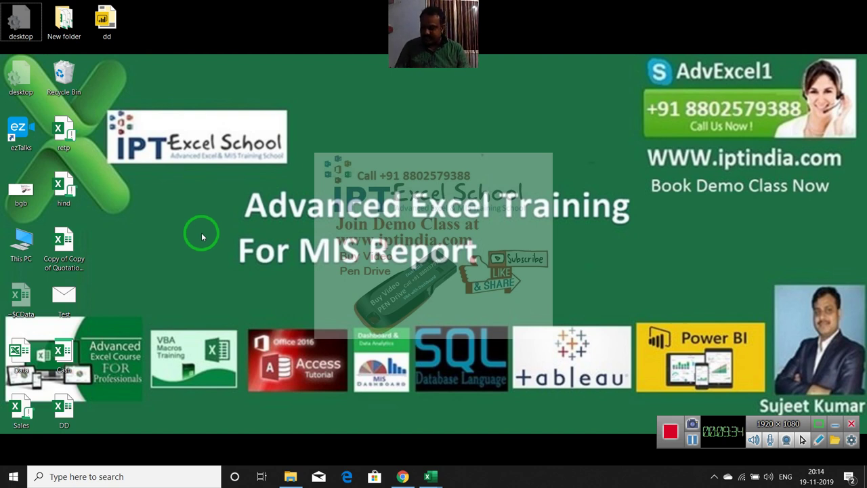
drag(413, 340, 235, 332)
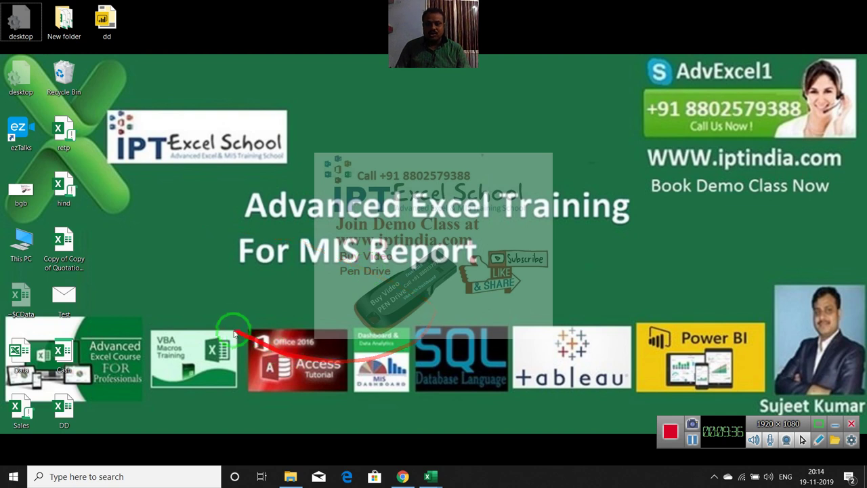
drag(232, 288, 546, 111)
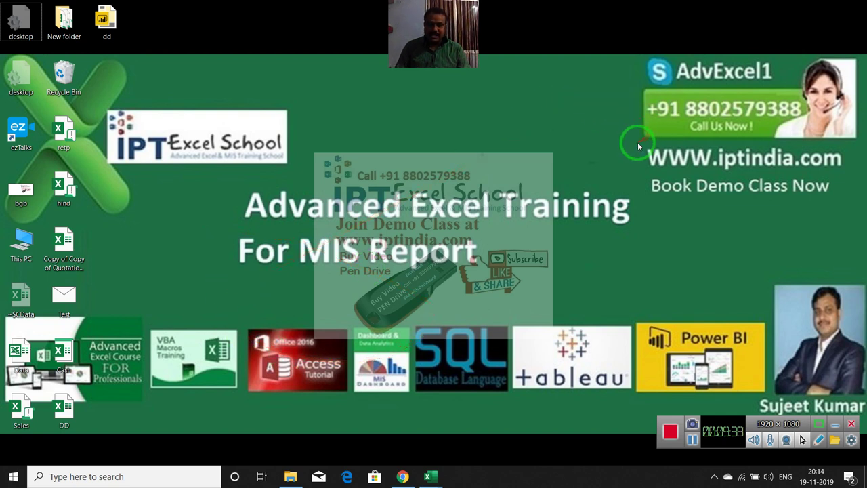
drag(638, 145, 850, 201)
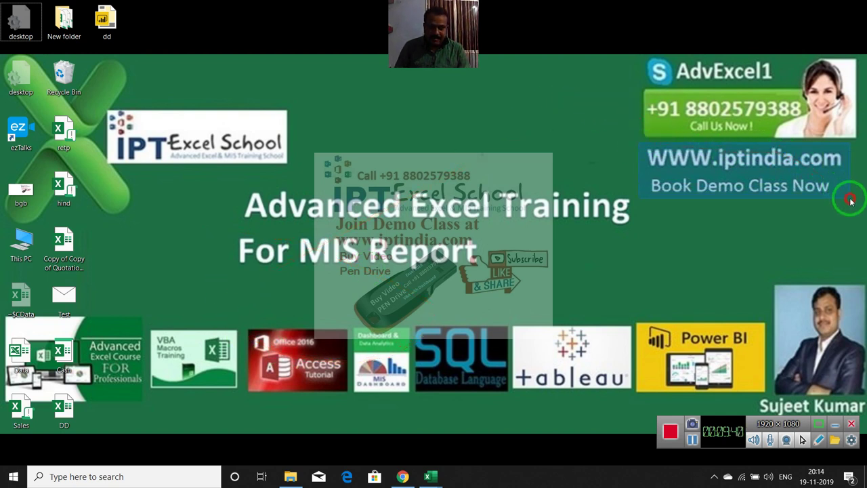